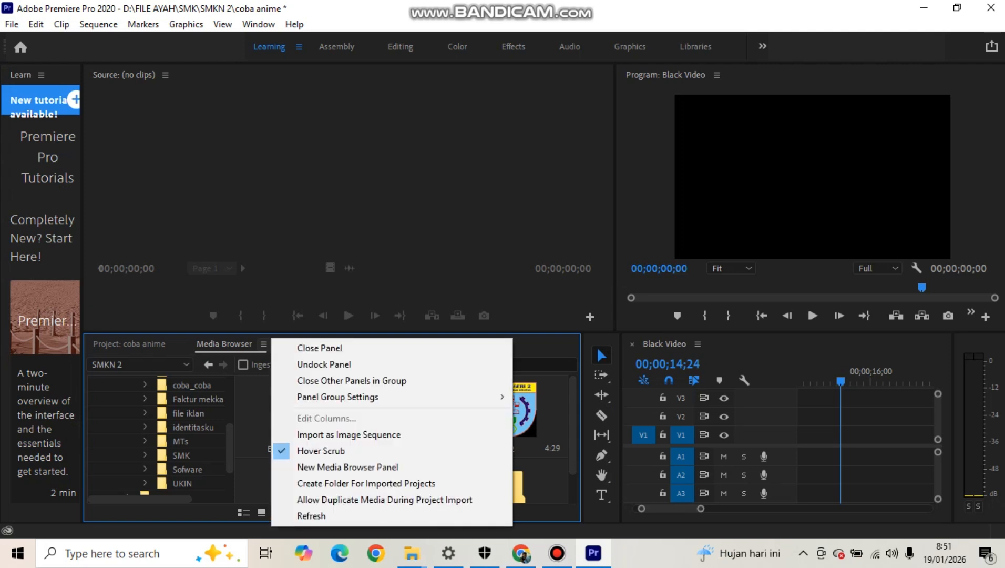
# Step: Load the Logo SMKN 2 image from the SMKN 2 folder into the Source Monitor
pyautogui.press('Escape')
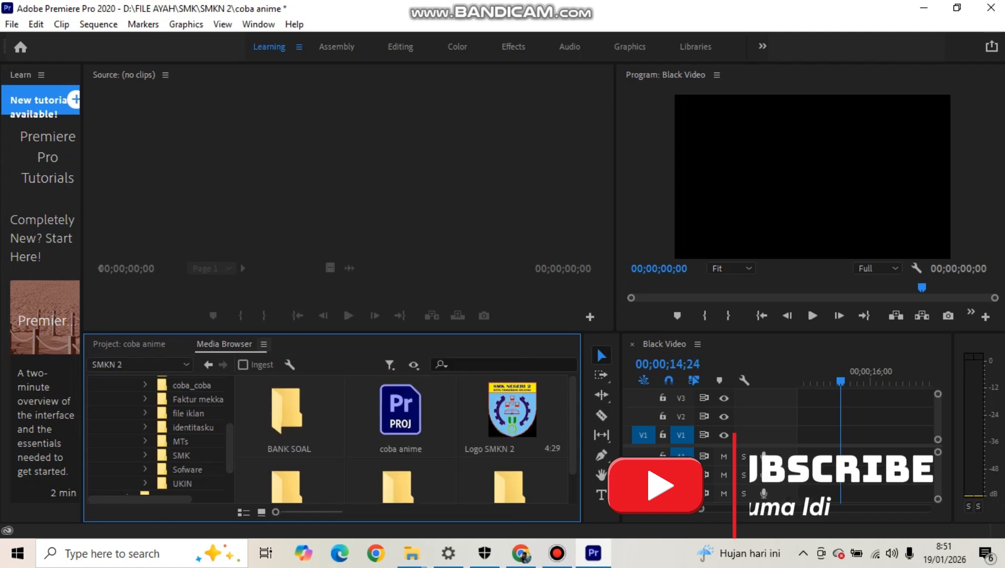
pyautogui.press('Escape')
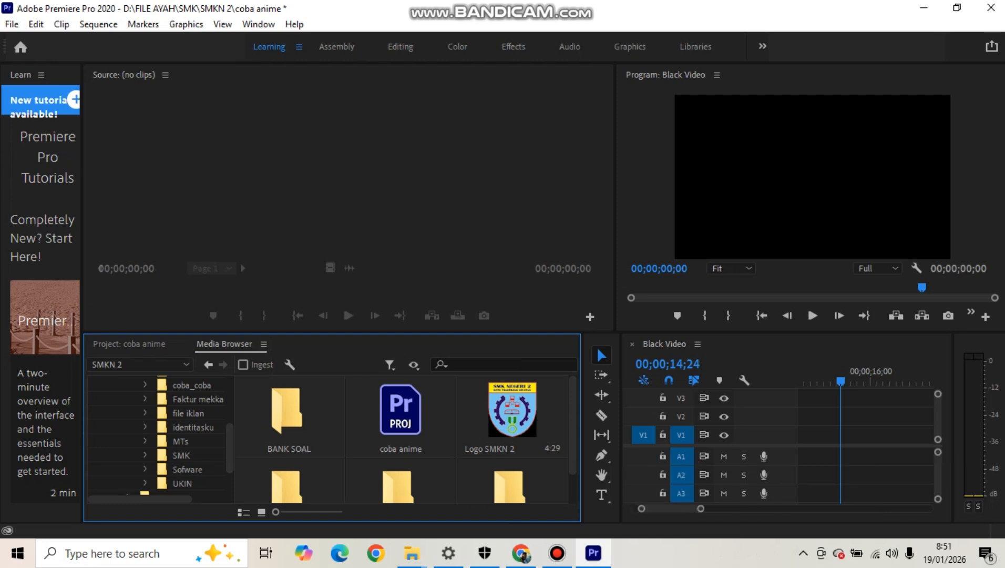
pyautogui.doubleClick(512, 415)
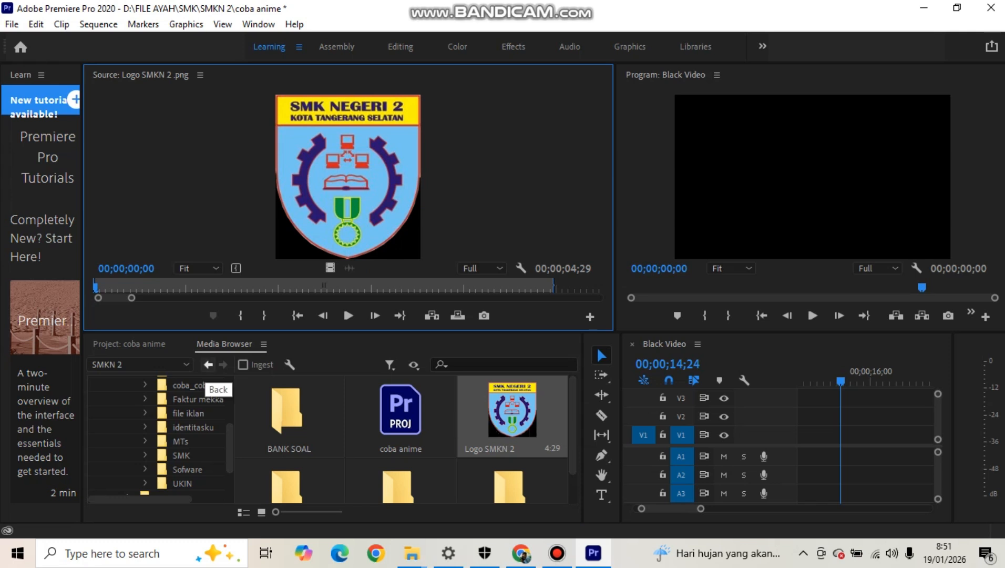
pyautogui.click(208, 364)
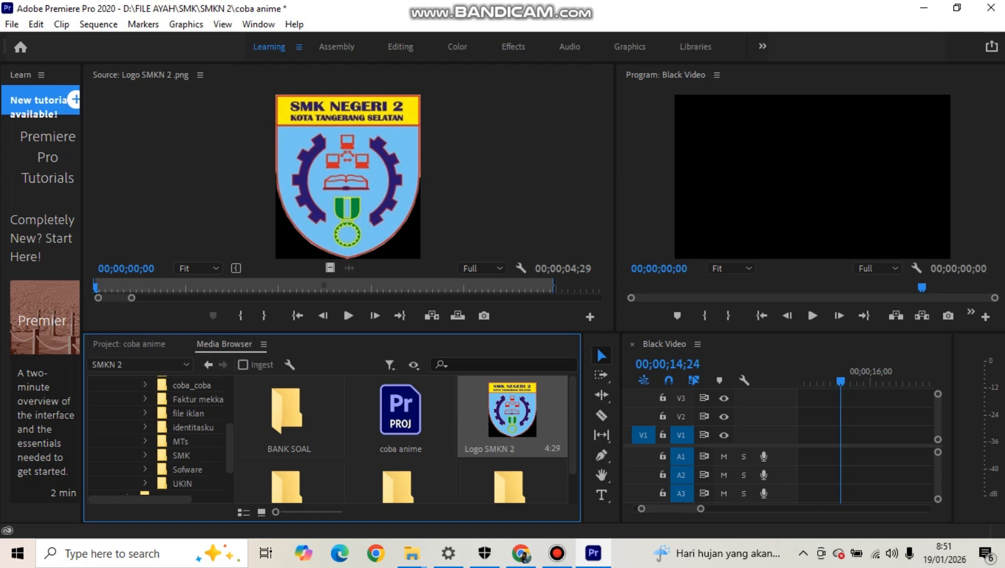
# Step: Show the coba anime project's contents and widen the timeline by narrowing the area beside it
pyautogui.moveTo(582, 368); pyautogui.dragTo(552, 368)
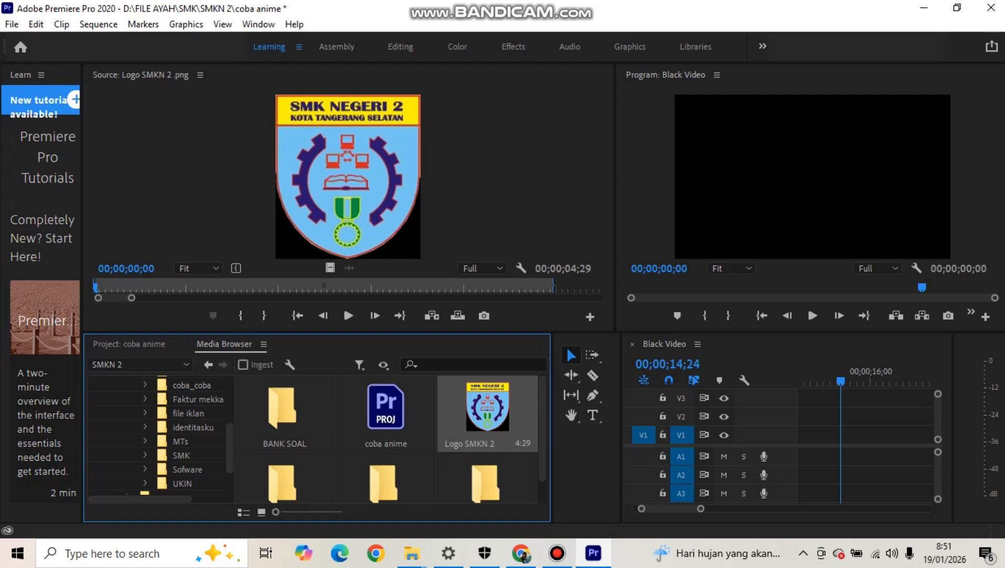
pyautogui.moveTo(552, 397); pyautogui.dragTo(245, 397)
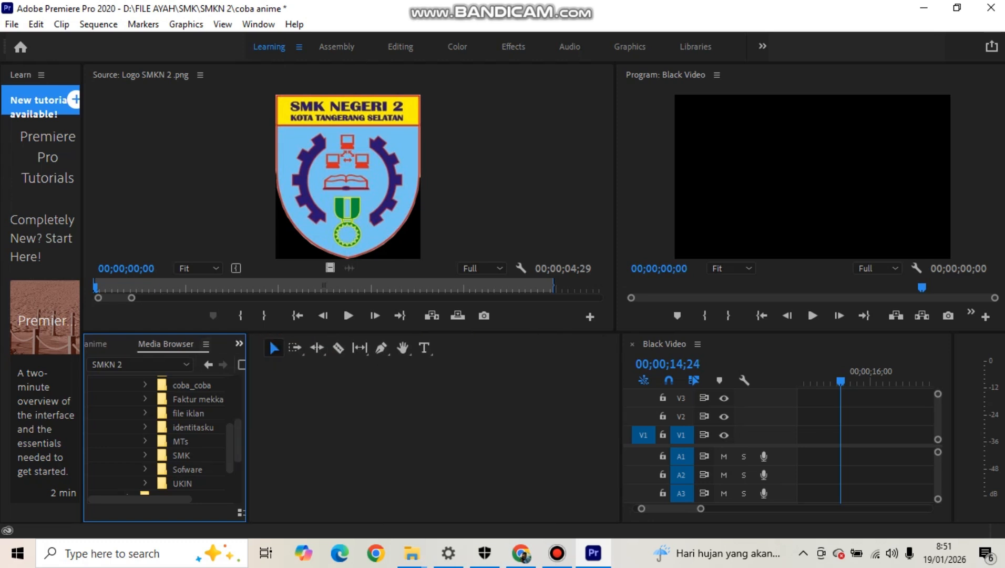
pyautogui.click(239, 343)
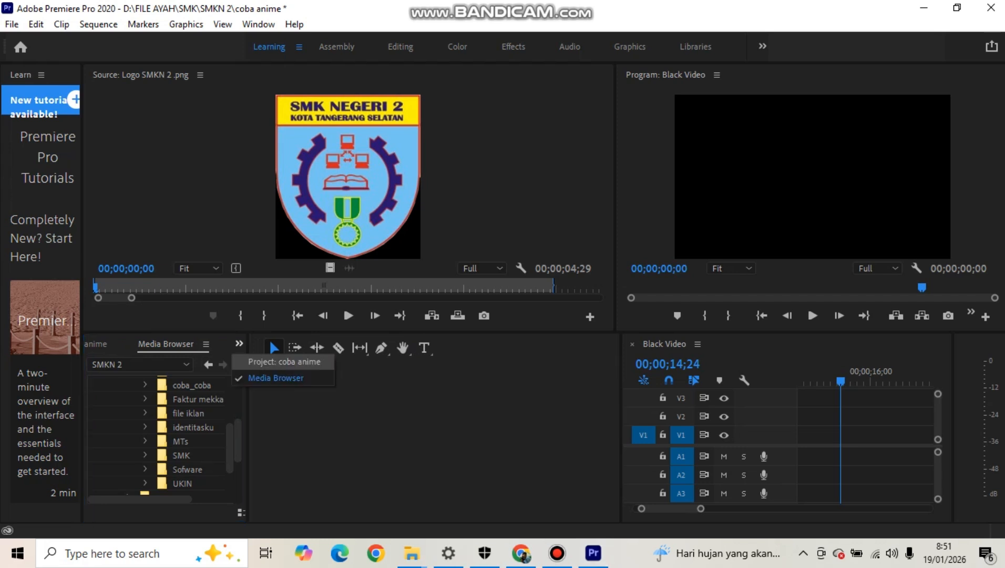
pyautogui.click(284, 362)
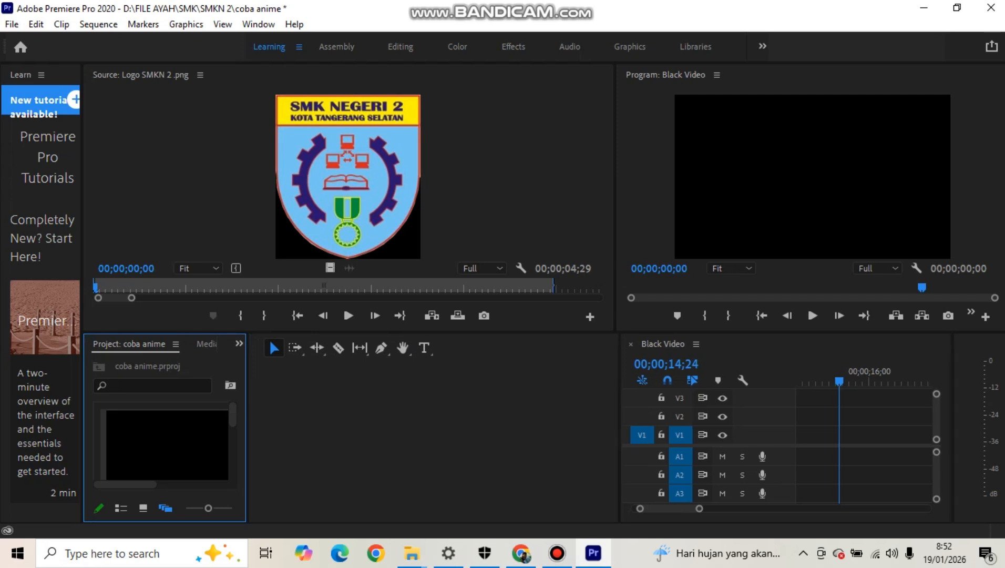
pyautogui.moveTo(618, 420); pyautogui.dragTo(271, 420)
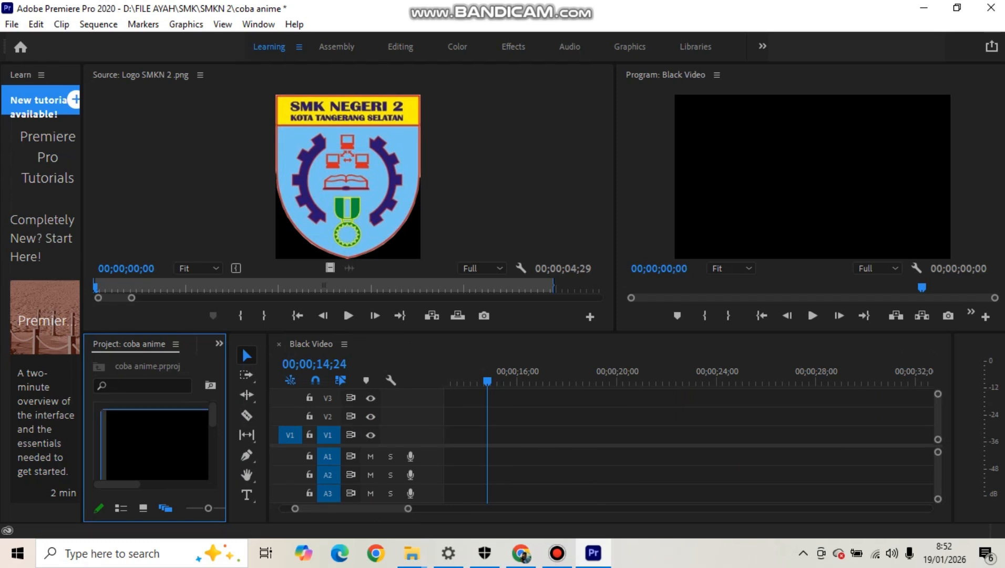
# Step: Place the Black Video item from the project on video track V1 of the sequence
pyautogui.moveTo(155, 444); pyautogui.dragTo(504, 435)
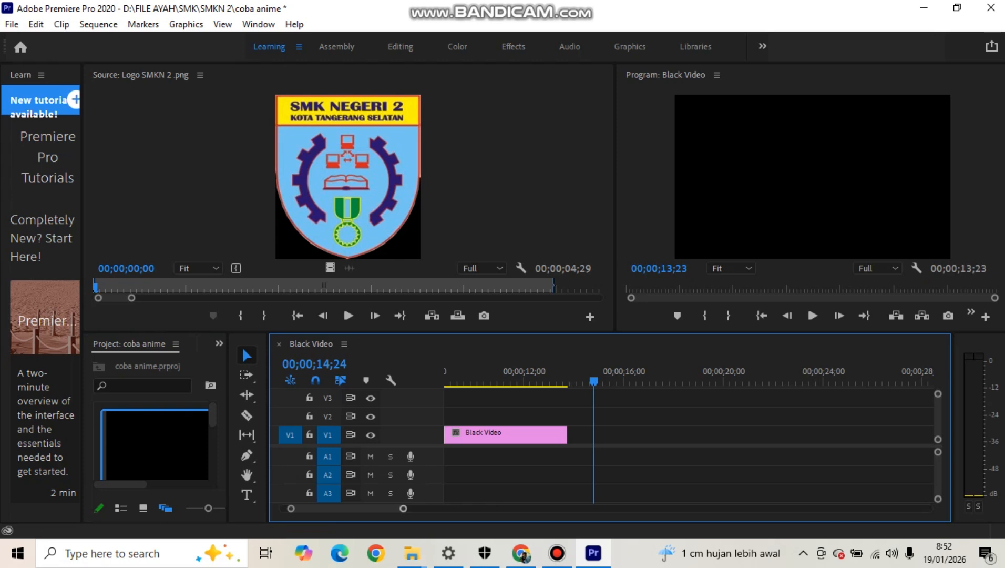
pyautogui.press('=')
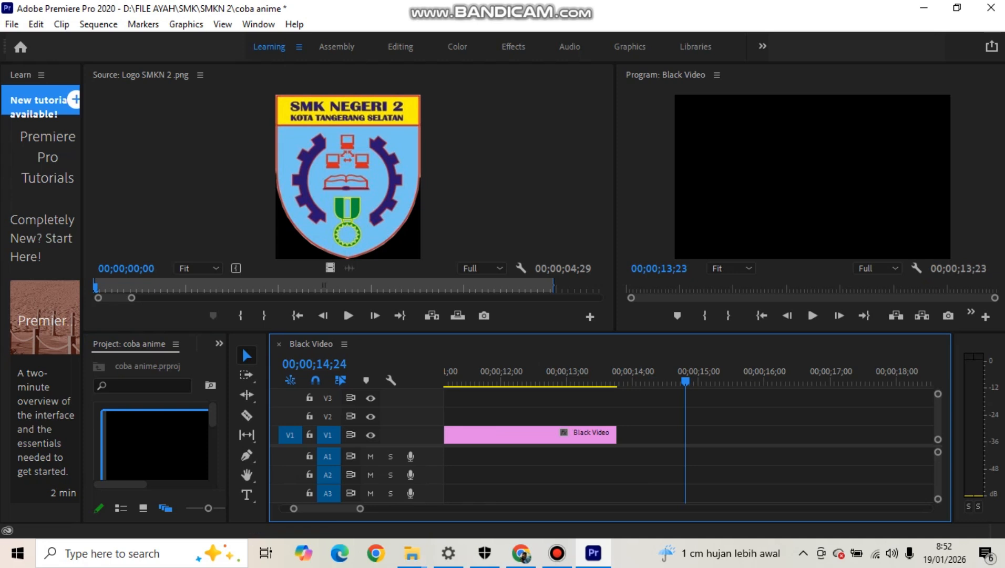
pyautogui.press('=')
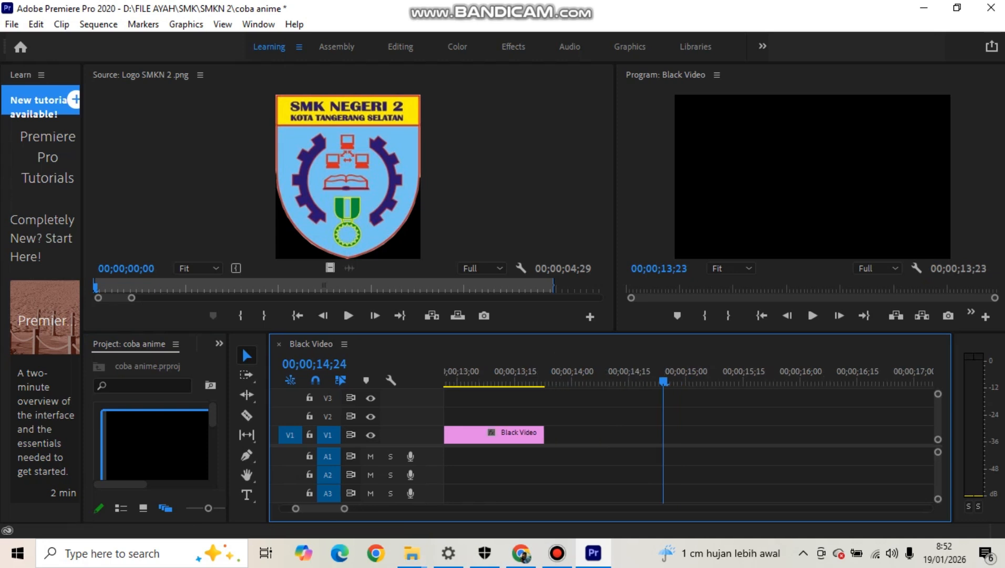
# Step: Move the Black Video clip on track V1 back so it starts at the very beginning of the sequence
pyautogui.scroll(5, 688, 436)
pyautogui.scroll(-5, 688, 436)
pyautogui.scroll(2, 689, 437)
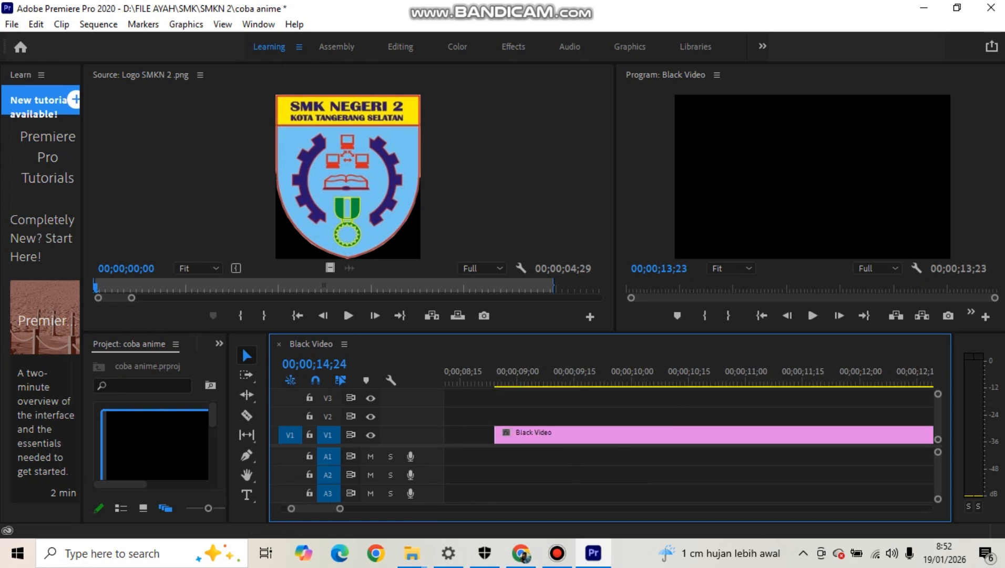
pyautogui.scroll(2, 688, 436)
pyautogui.scroll(-2, 688, 436)
pyautogui.scroll(-1, 688, 436)
pyautogui.scroll(3, 688, 436)
pyautogui.click(813, 434)
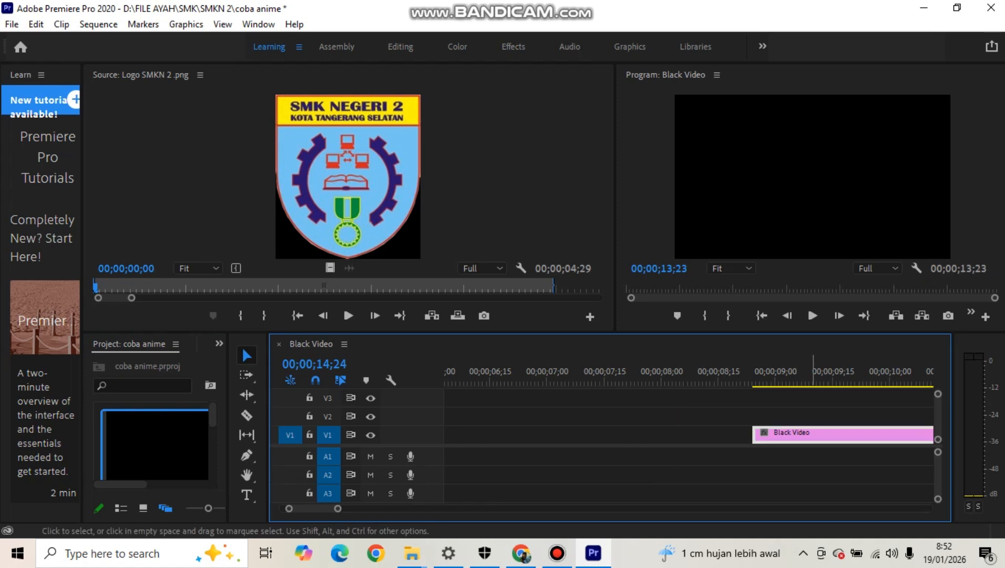
pyautogui.moveTo(813, 434); pyautogui.dragTo(472, 434)
pyautogui.scroll(3, 472, 434)
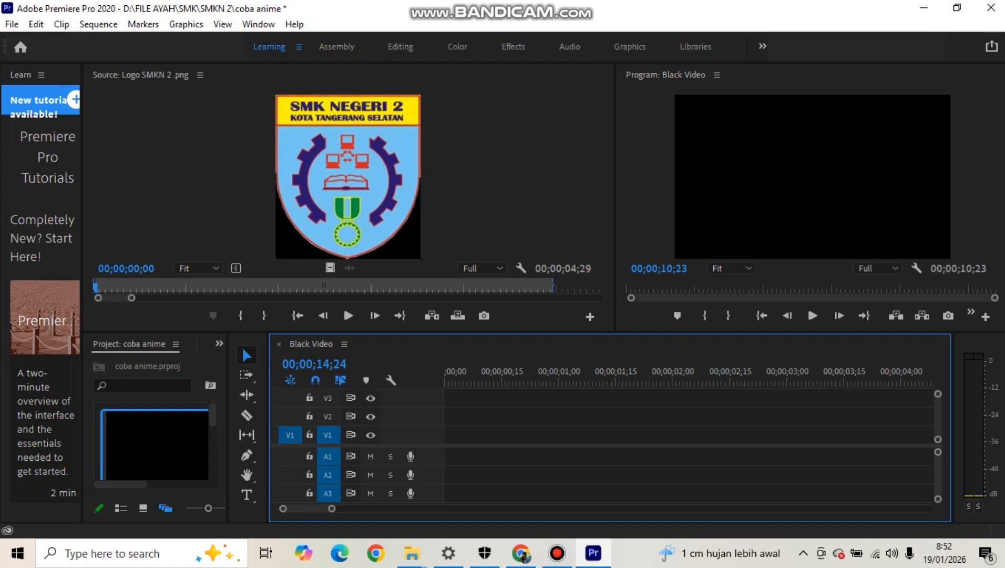
pyautogui.scroll(-4, 688, 434)
pyautogui.scroll(3, 688, 434)
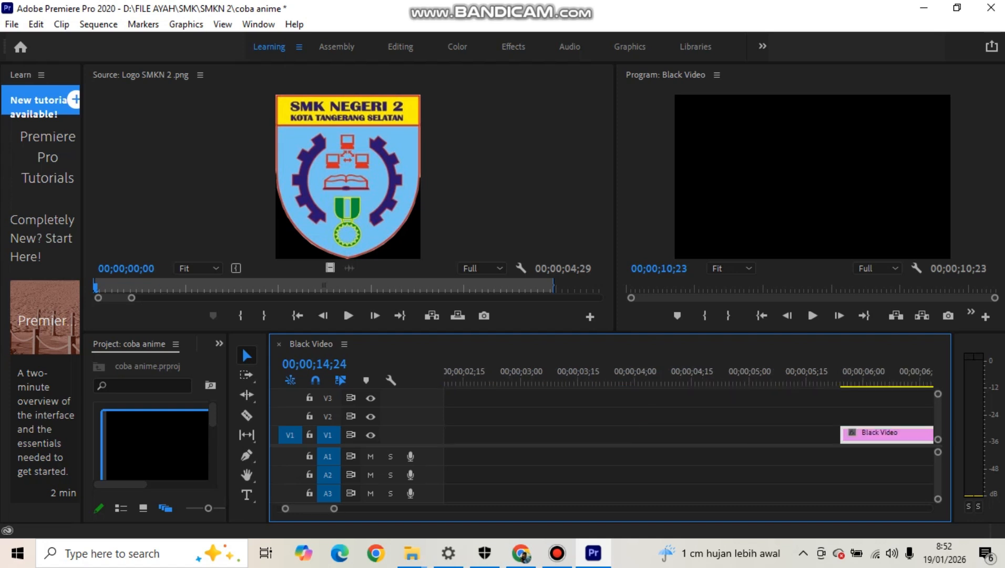
pyautogui.moveTo(888, 434); pyautogui.dragTo(491, 434)
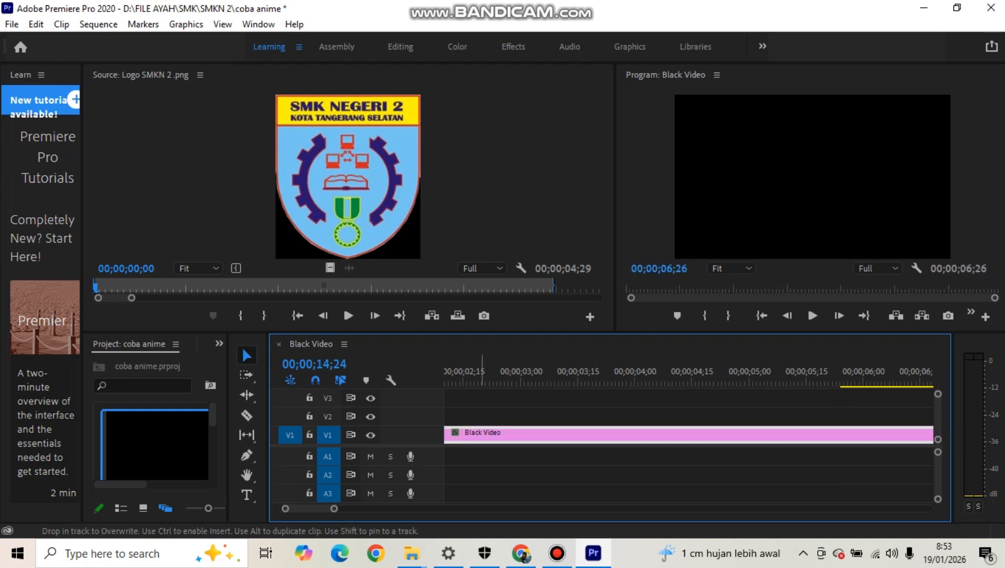
pyautogui.scroll(2, 688, 434)
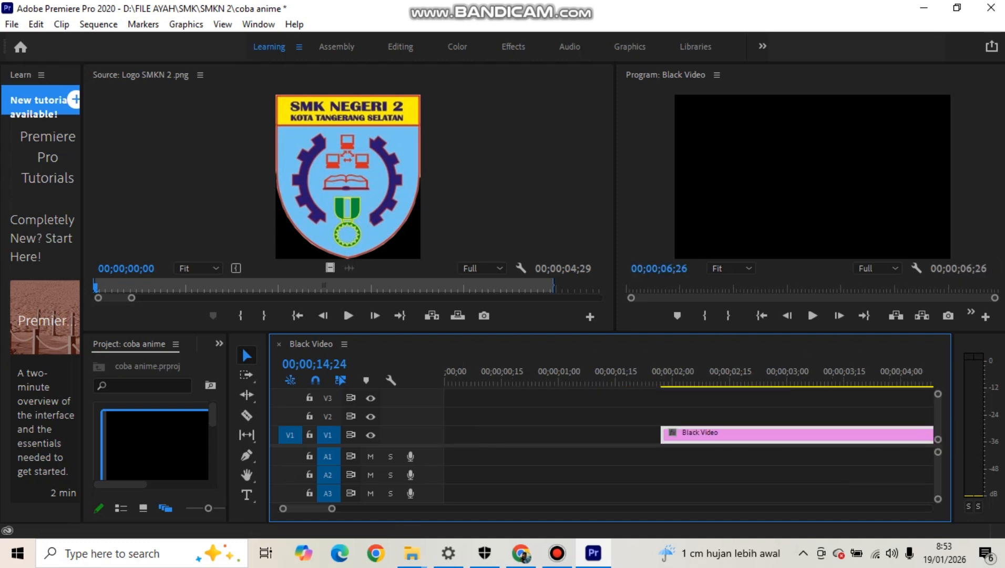
pyautogui.moveTo(784, 434); pyautogui.dragTo(541, 434)
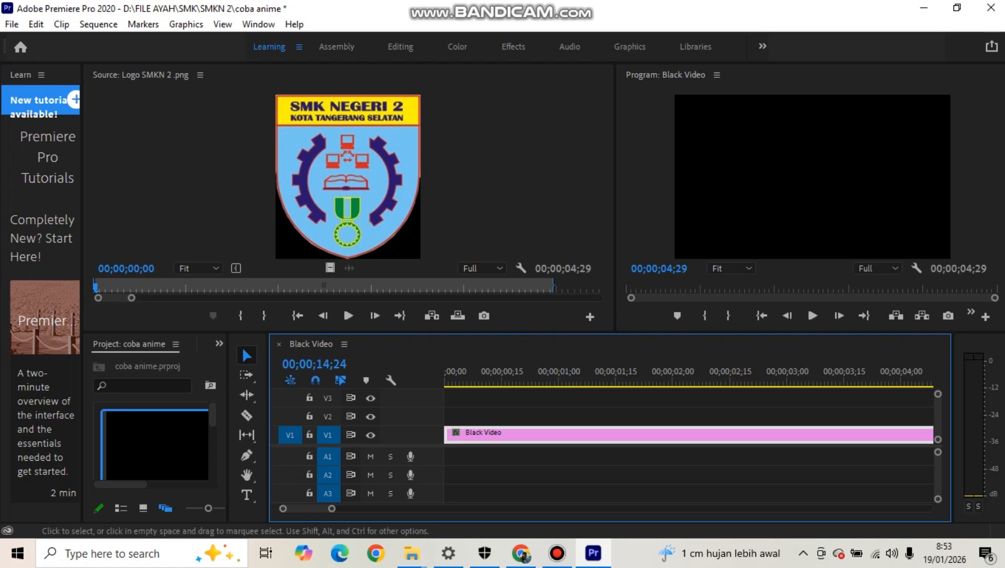
# Step: Place the Logo SMKN 2 image from the Source Monitor on track V2 at the beginning of the sequence
pyautogui.scroll(-5, 689, 433)
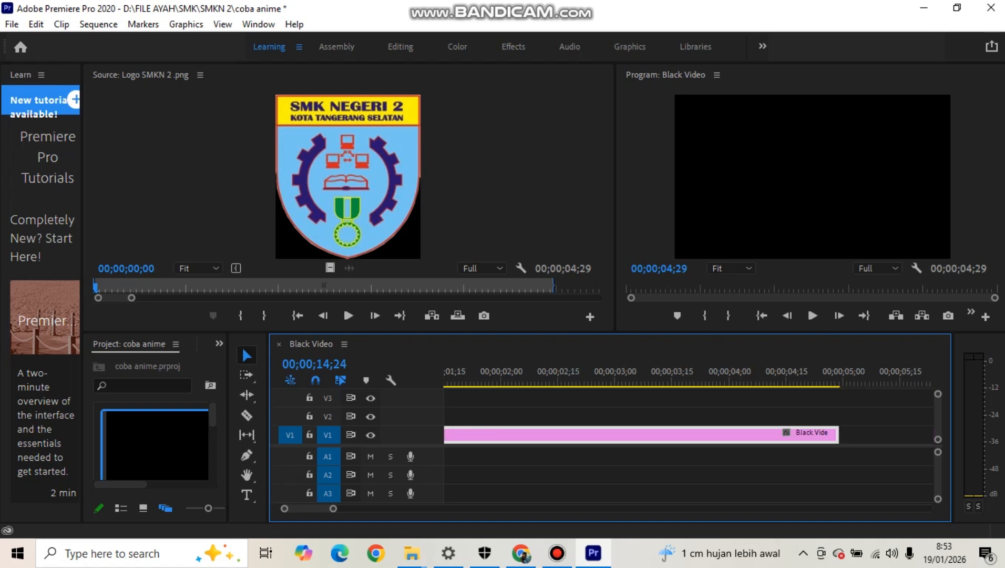
pyautogui.scroll(5, 689, 433)
pyautogui.scroll(-5, 689, 433)
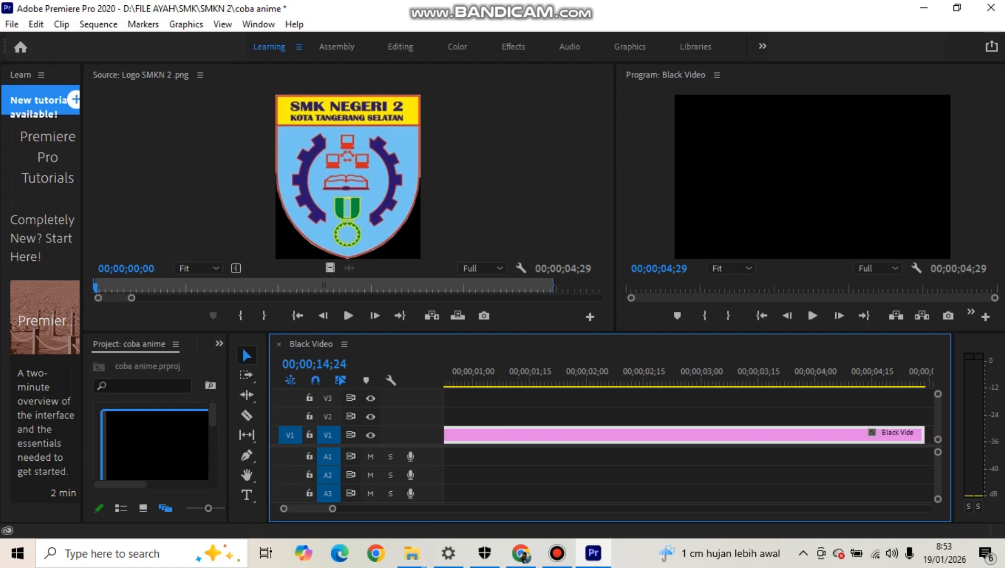
pyautogui.scroll(4, 688, 433)
pyautogui.scroll(1, 688, 433)
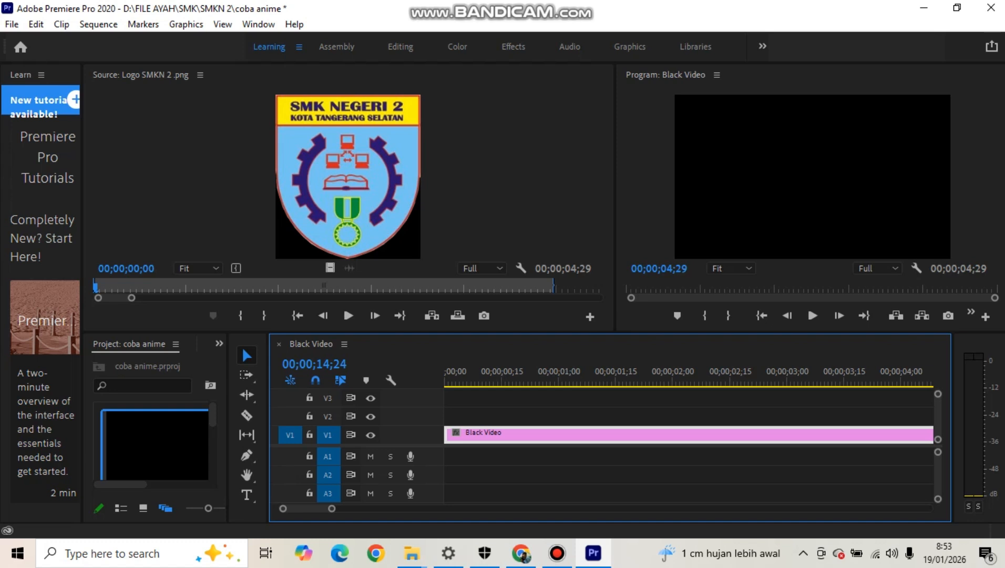
pyautogui.hotkey('shift', '2')
pyautogui.moveTo(348, 176); pyautogui.dragTo(446, 415)
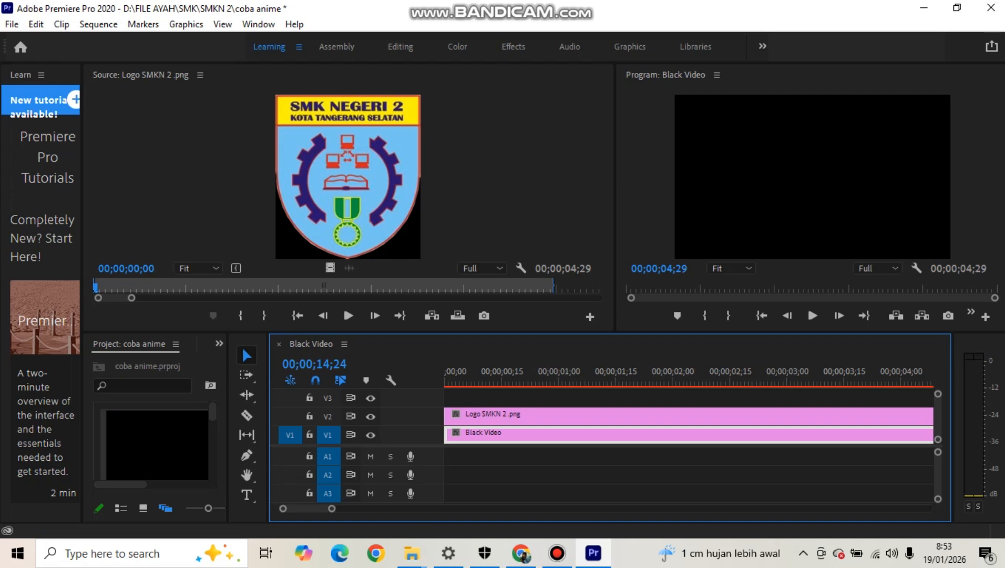
# Step: Duplicate the Logo SMKN 2 clip from track V2 onto track V3, aligned to the same start
pyautogui.moveTo(541, 415); pyautogui.dragTo(544, 397)
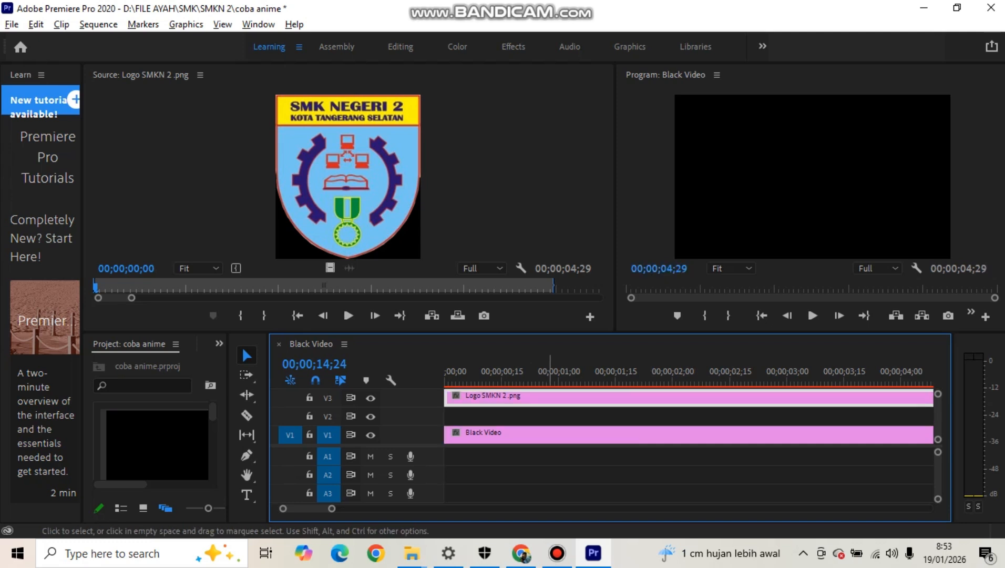
pyautogui.hotkey('ctrl', 'z')
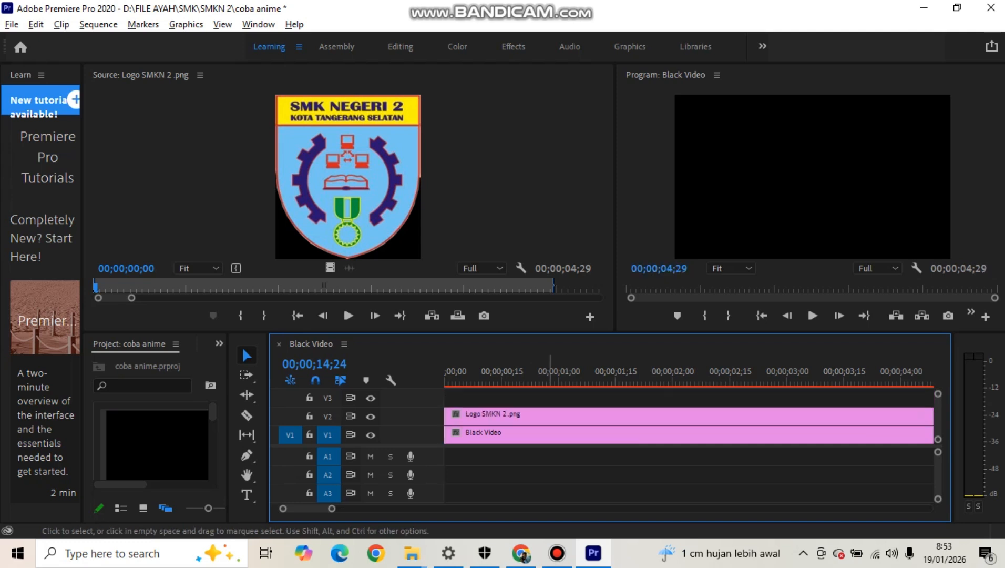
pyautogui.click(555, 416)
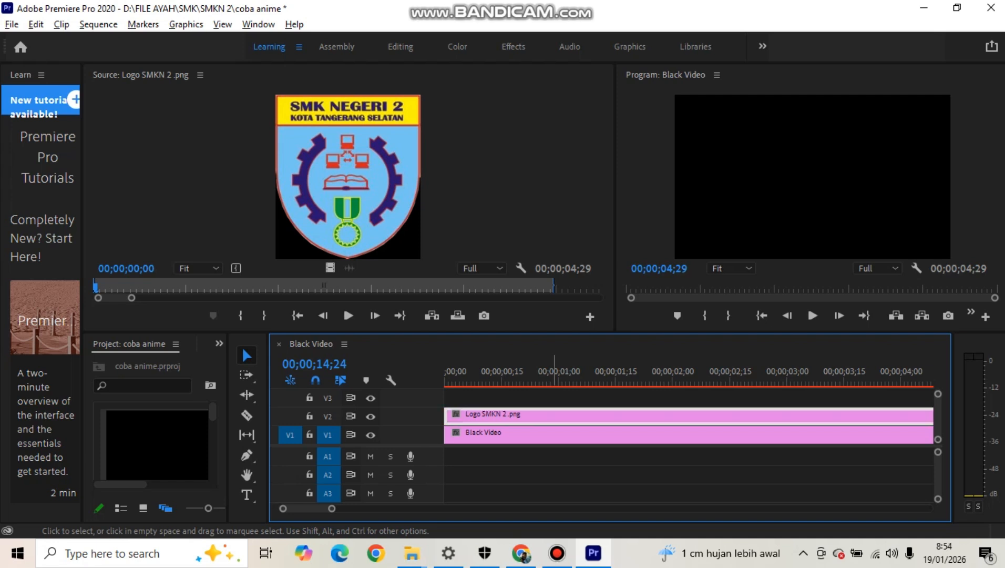
pyautogui.keyDown('alt'); pyautogui.moveTo(555, 416); pyautogui.dragTo(553, 398); pyautogui.keyUp('alt')
pyautogui.scroll(-1, 554, 397)
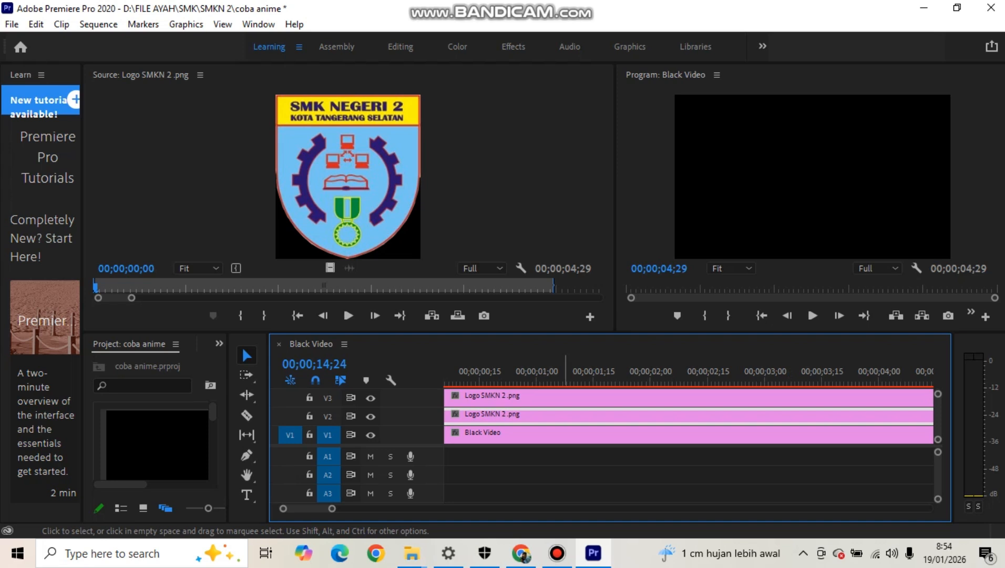
pyautogui.scroll(1, 565, 415)
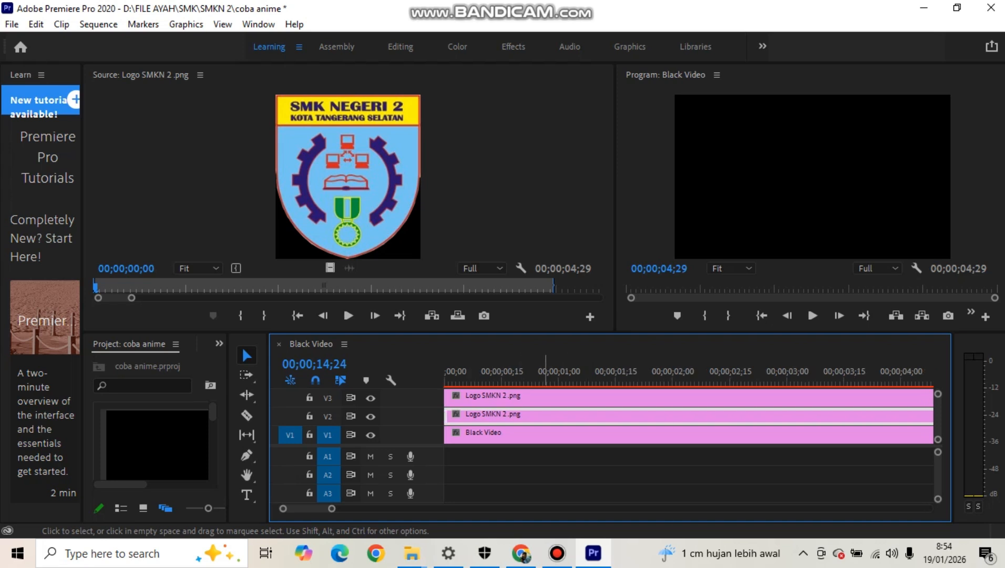
# Step: Select the Logo SMKN 2 clip on track V3 and choose the Razor tool for splitting it near its start
pyautogui.click(541, 397)
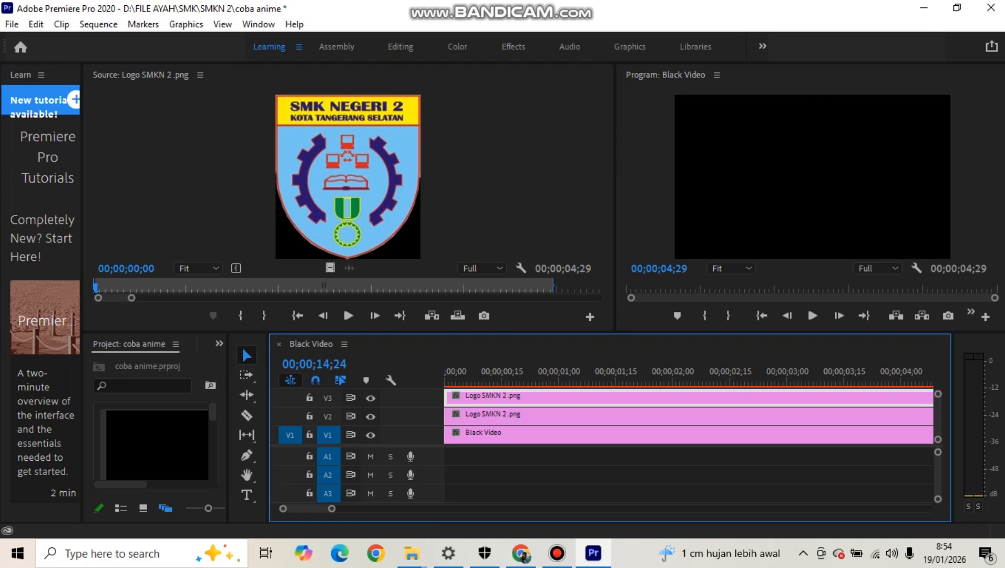
pyautogui.click(247, 415)
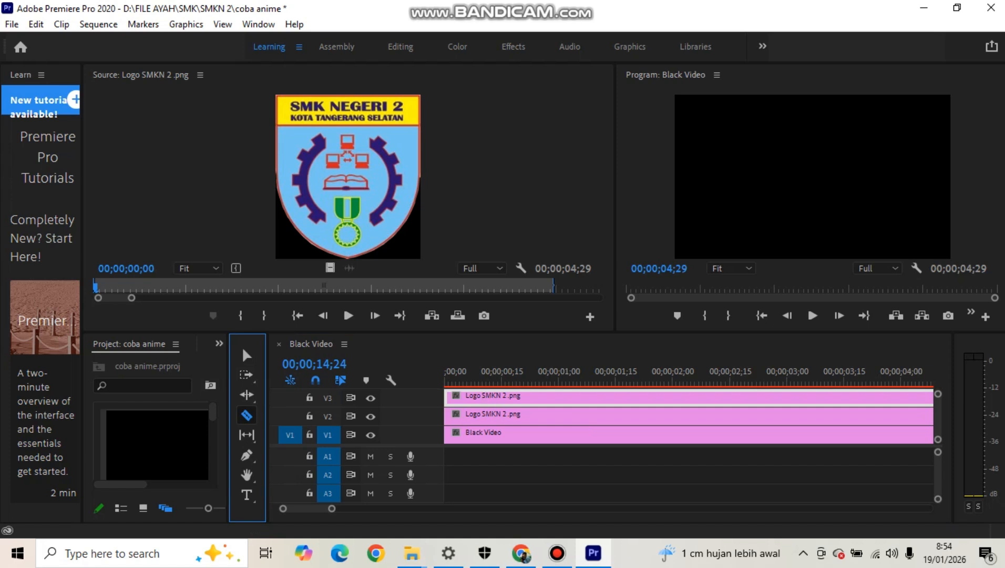
pyautogui.moveTo(332, 508)
pyautogui.mouseDown()
pyautogui.moveTo(340, 509)
pyautogui.moveTo(327, 508)
pyautogui.mouseUp()
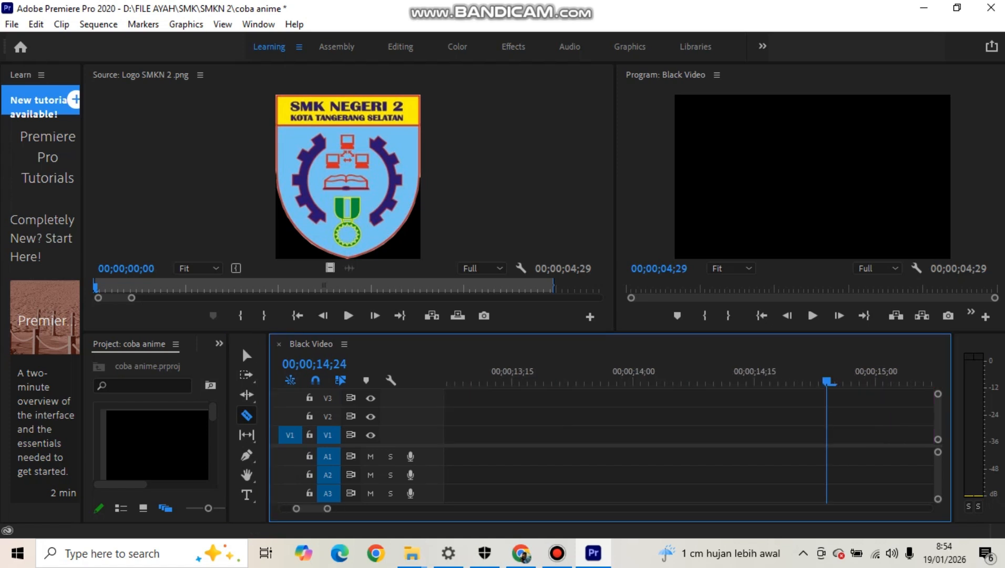
pyautogui.scroll(-2, 687, 436)
pyautogui.scroll(14, 688, 436)
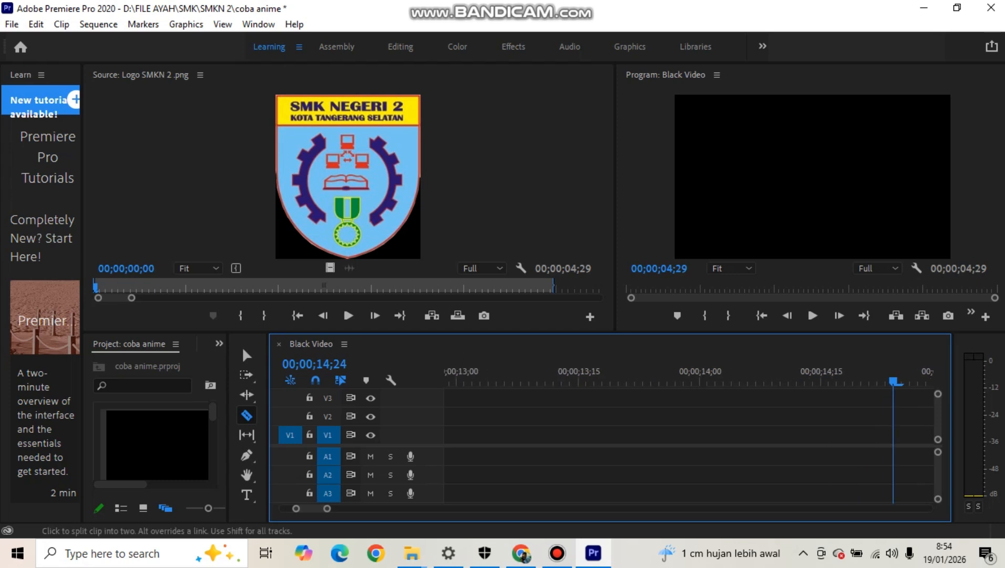
pyautogui.scroll(6, 688, 437)
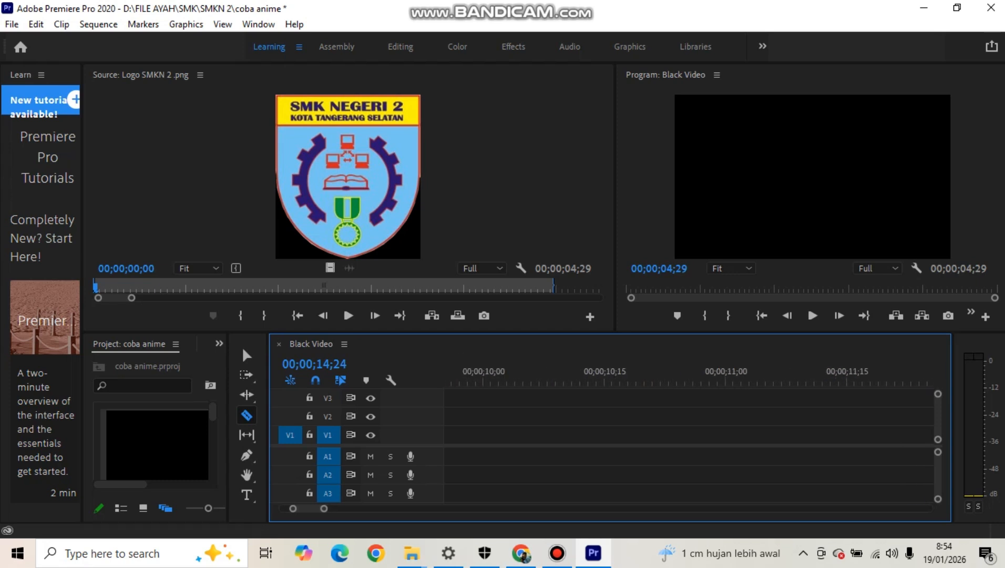
pyautogui.scroll(8, 688, 437)
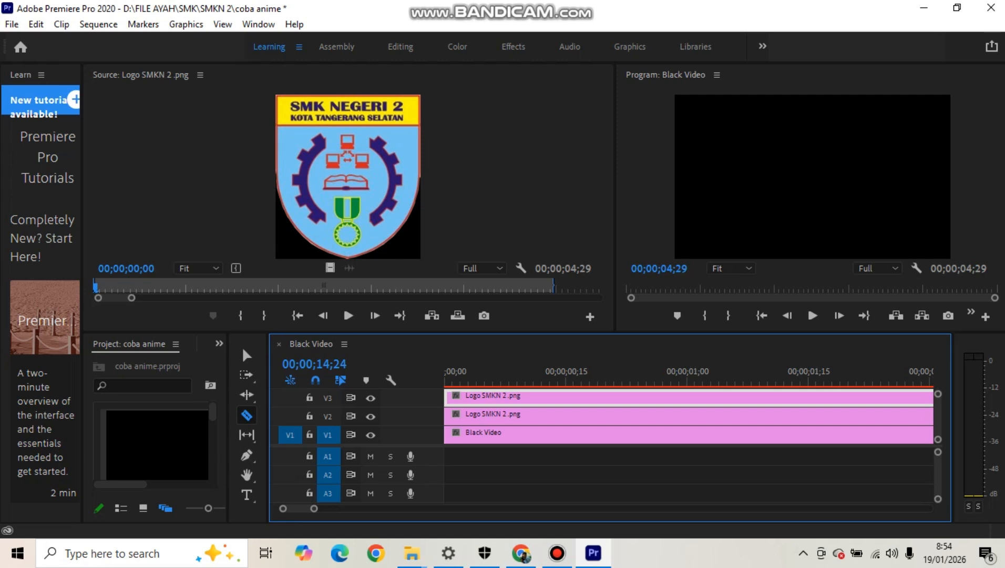
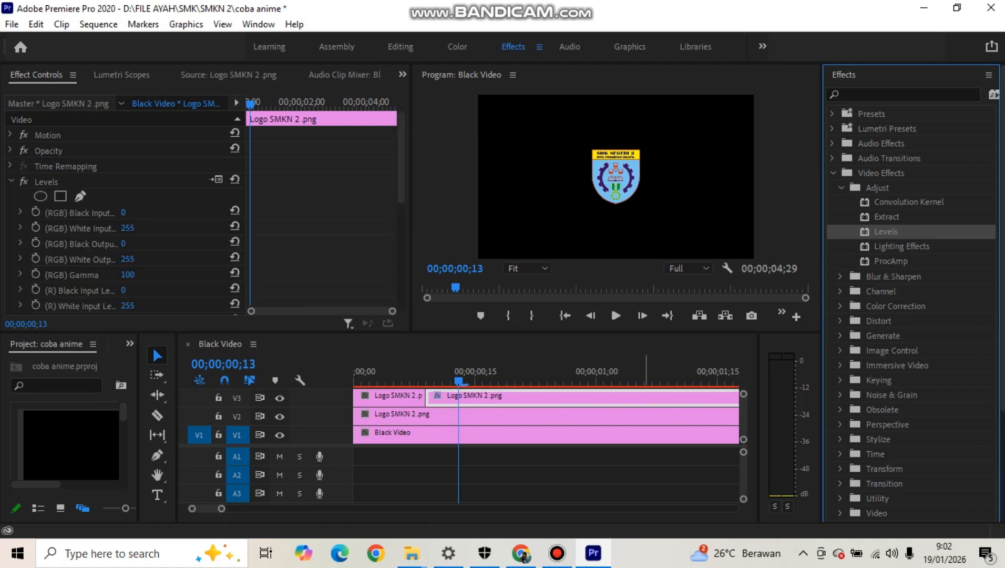
# Step: Trim the start of the Logo SMKN 2 clip on track V2 to line up with the cut on track V3
pyautogui.click(429, 415)
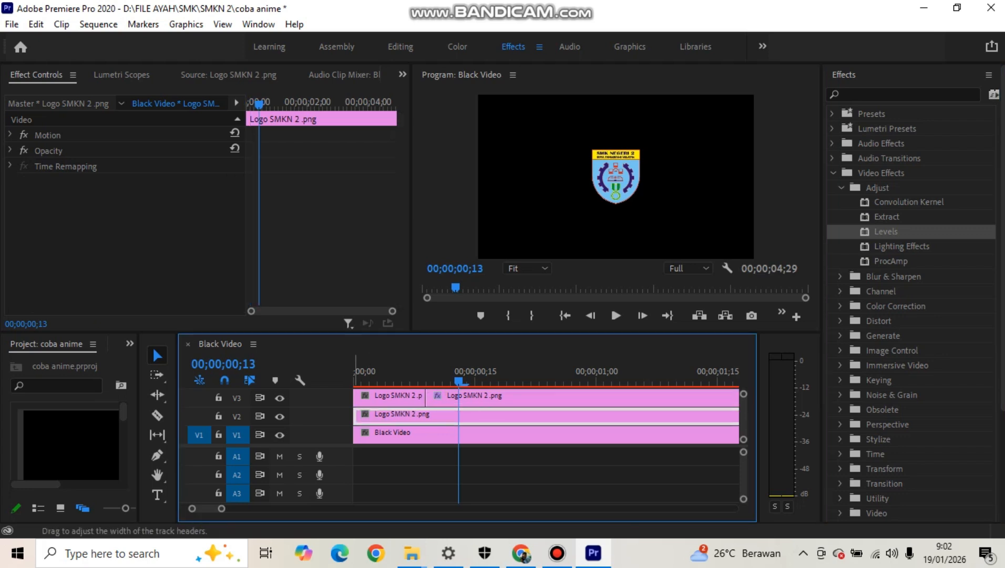
pyautogui.moveTo(352, 446); pyautogui.dragTo(425, 423)
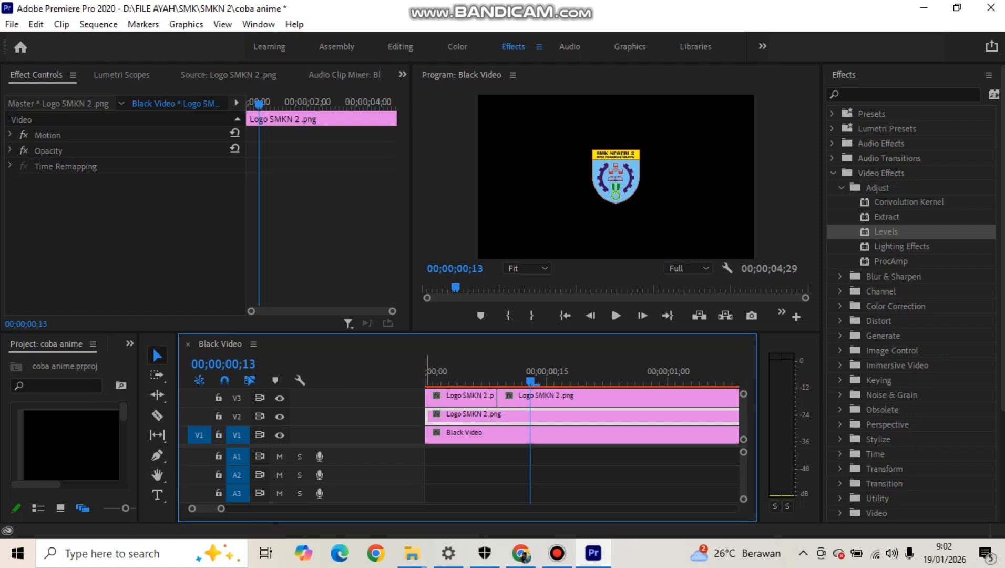
pyautogui.moveTo(392, 447); pyautogui.dragTo(353, 446)
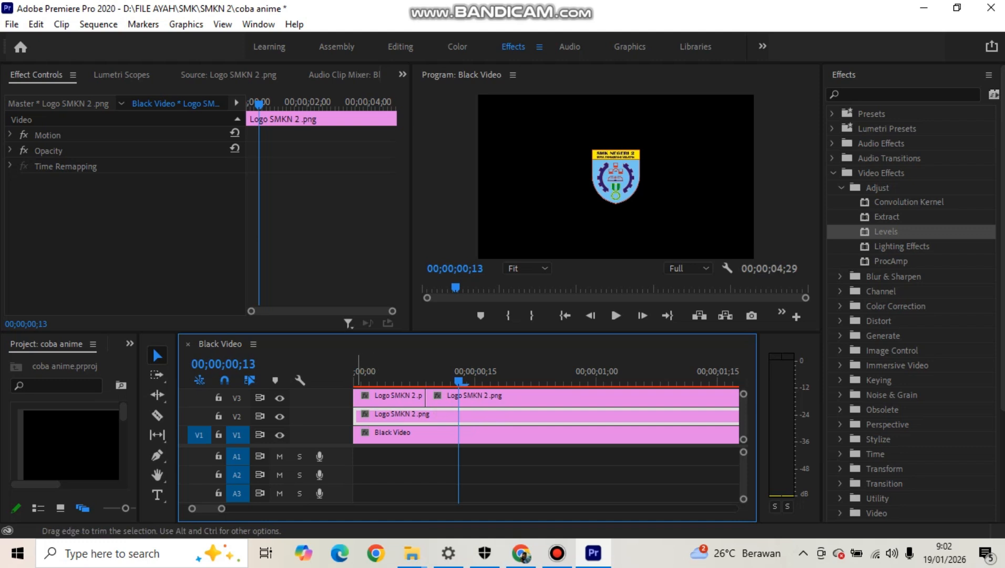
pyautogui.moveTo(356, 414); pyautogui.dragTo(425, 414)
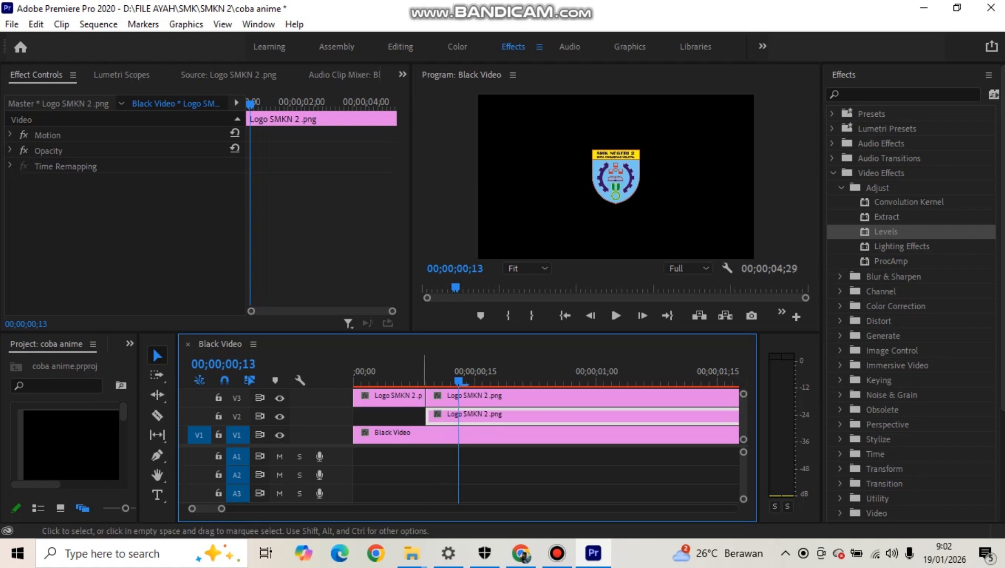
# Step: Apply the Levels effect to the second Logo SMKN 2 clip on track V3 and set its (RGB) White Input Level to 128
pyautogui.click(398, 397)
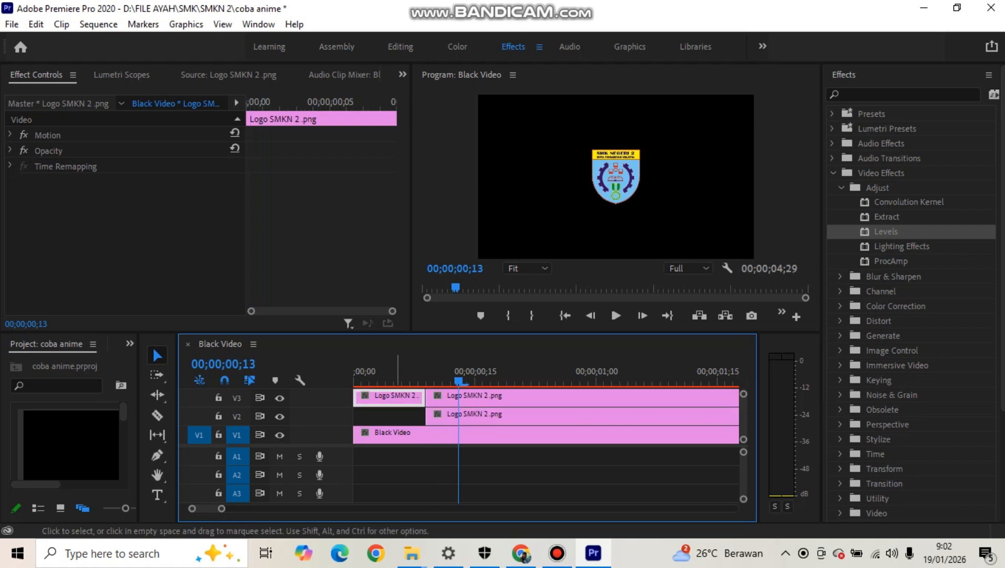
pyautogui.click(497, 397)
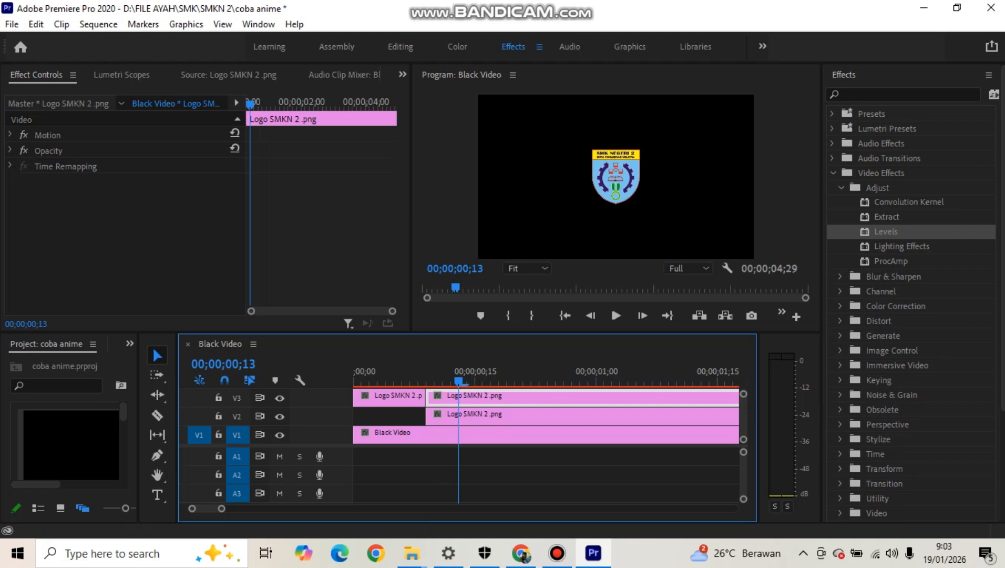
pyautogui.hotkey('shift', '7')
pyautogui.moveTo(886, 231); pyautogui.dragTo(629, 398)
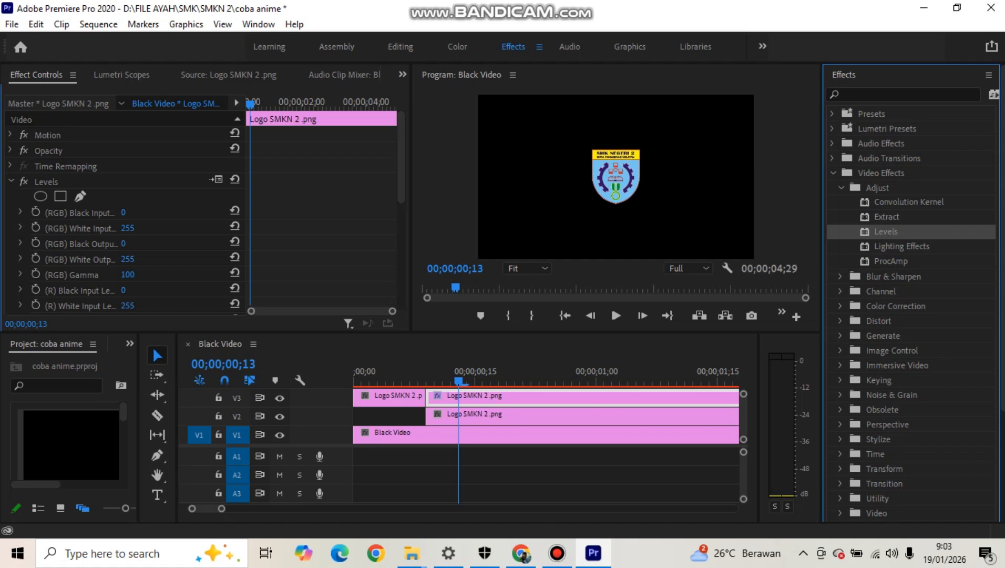
pyautogui.click(20, 227)
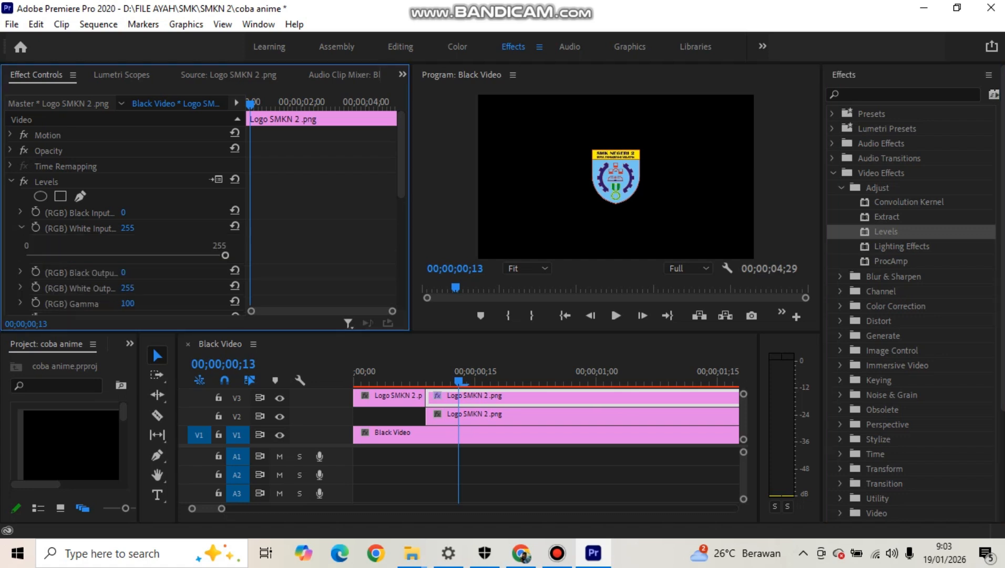
pyautogui.moveTo(225, 255); pyautogui.dragTo(125, 255)
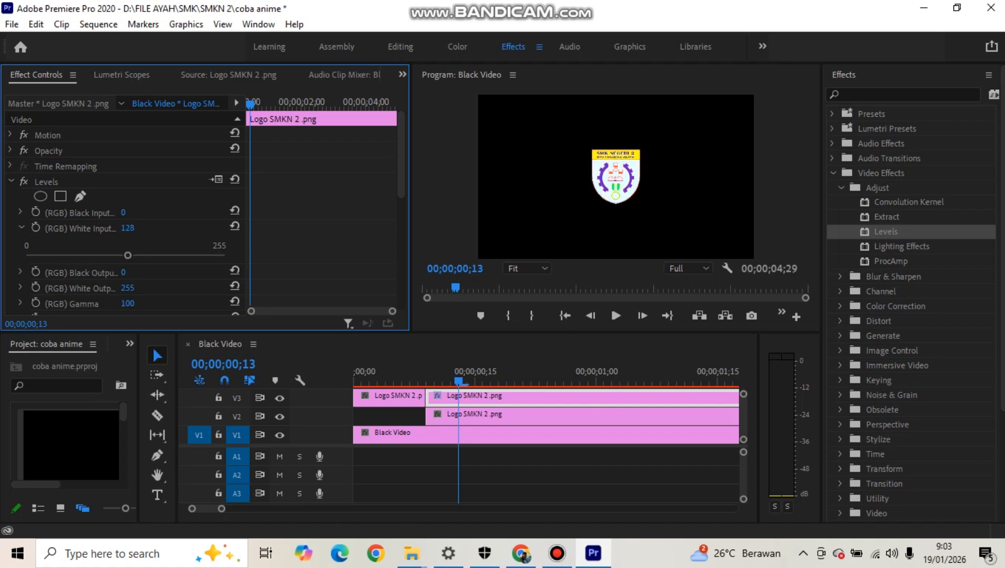
pyautogui.click(10, 180)
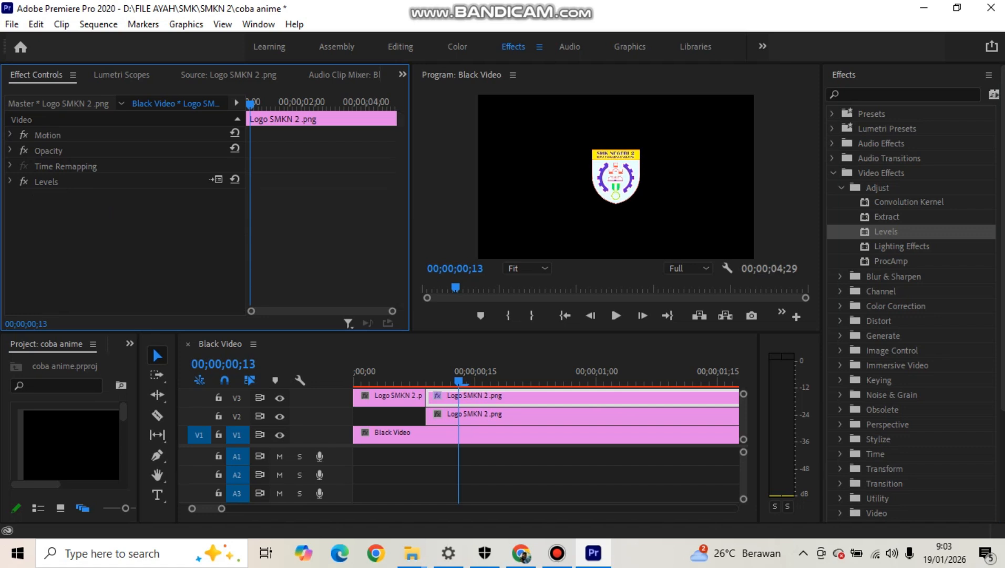
# Step: Draw a narrow four-point free draw bezier opacity mask beside the logo's left edge on the second V3 clip
pyautogui.click(10, 150)
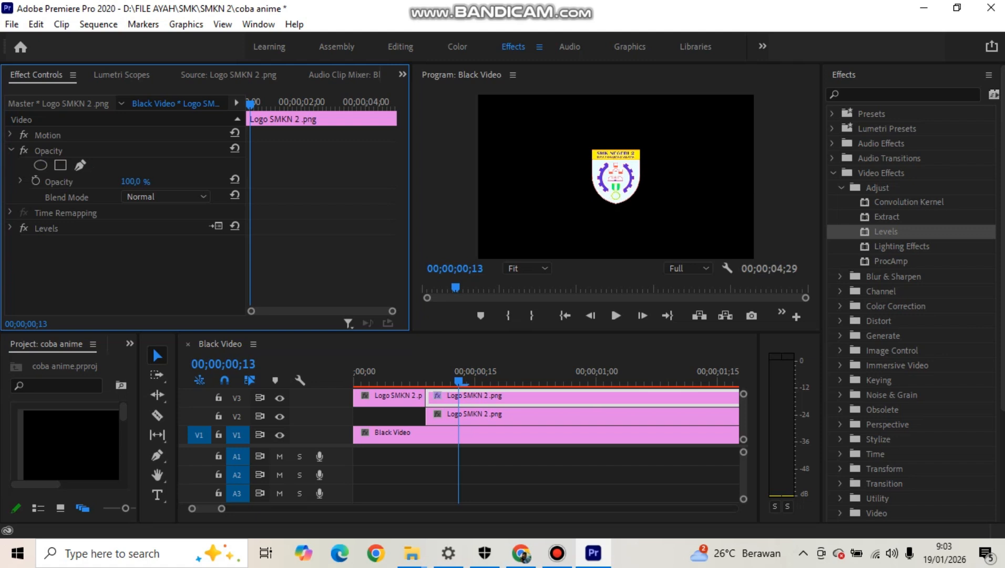
pyautogui.click(48, 150)
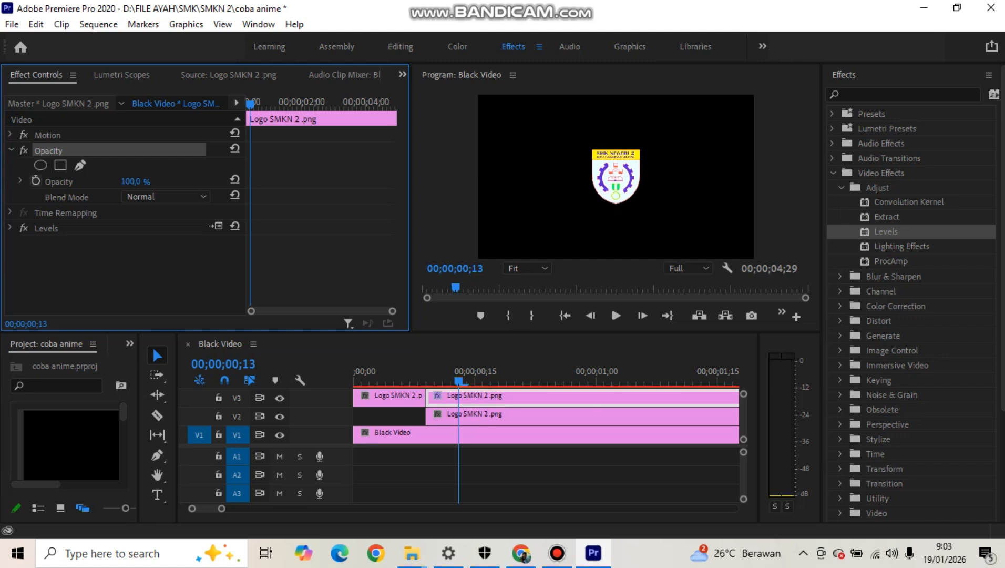
pyautogui.click(20, 181)
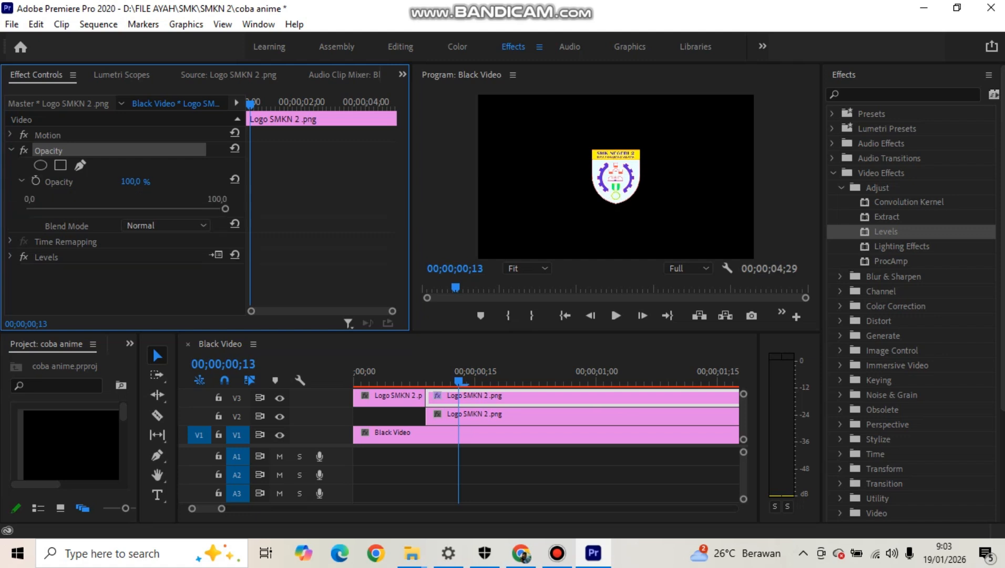
pyautogui.click(20, 181)
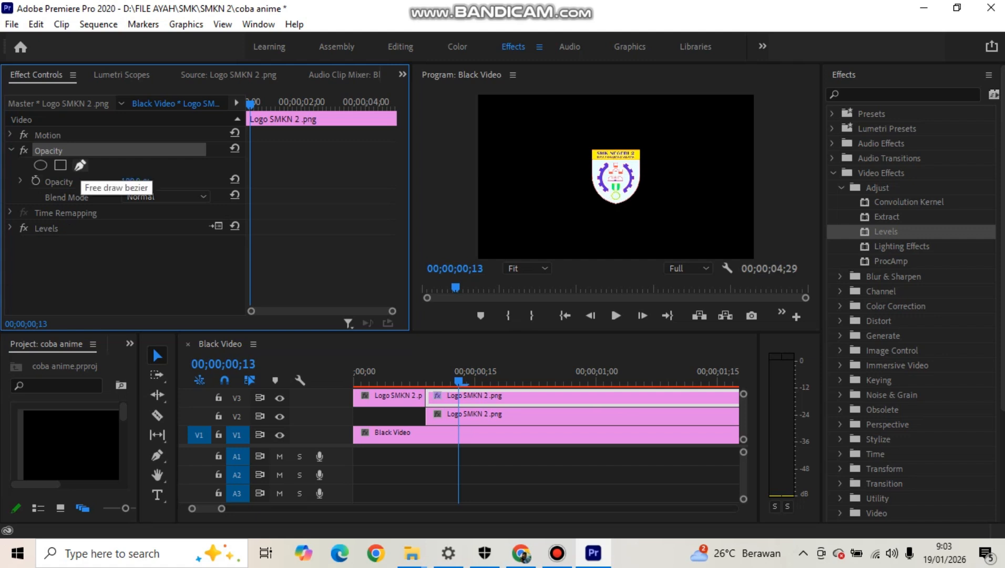
pyautogui.click(80, 165)
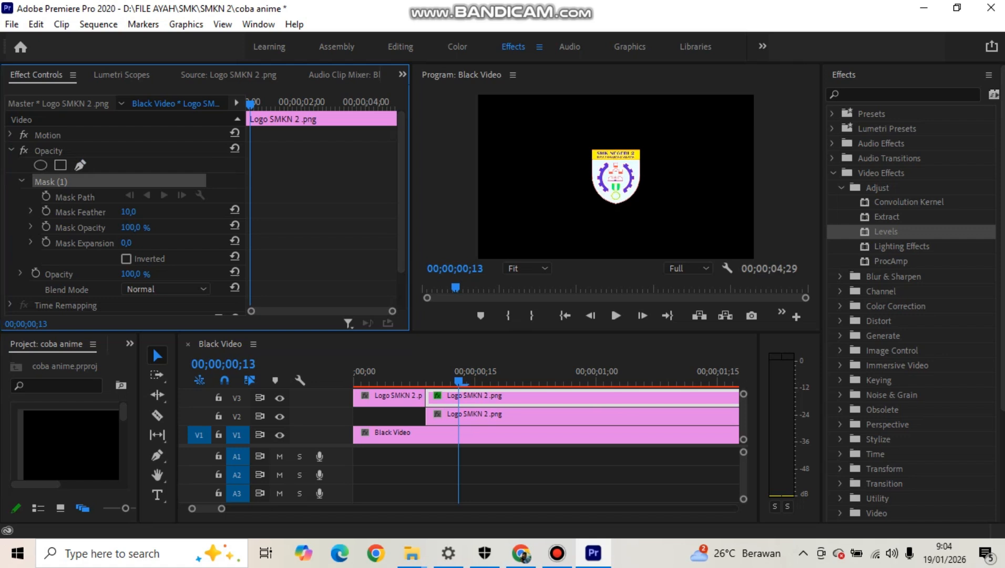
pyautogui.click(535, 200)
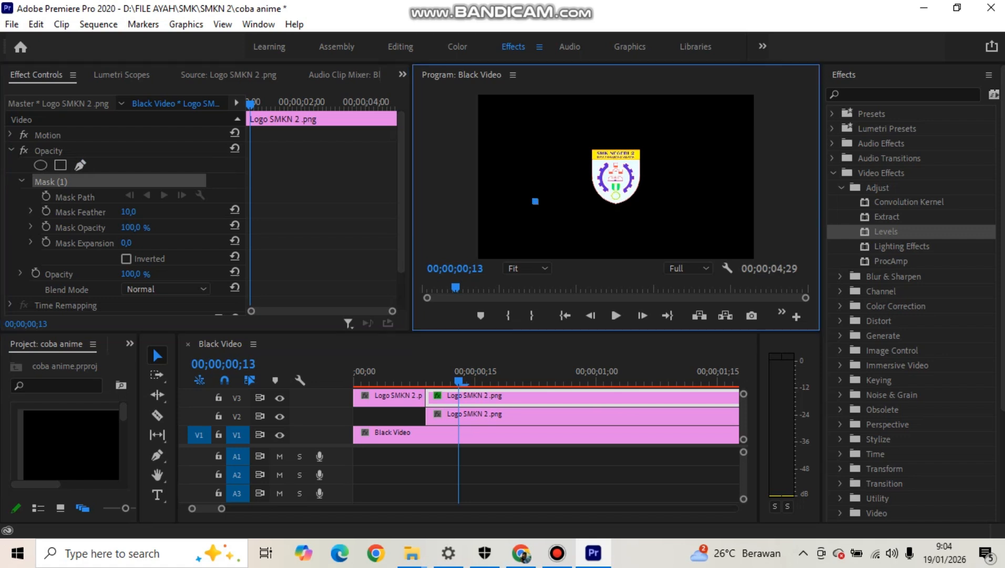
pyautogui.click(541, 138)
pyautogui.click(566, 140)
pyautogui.click(564, 206)
pyautogui.click(535, 200)
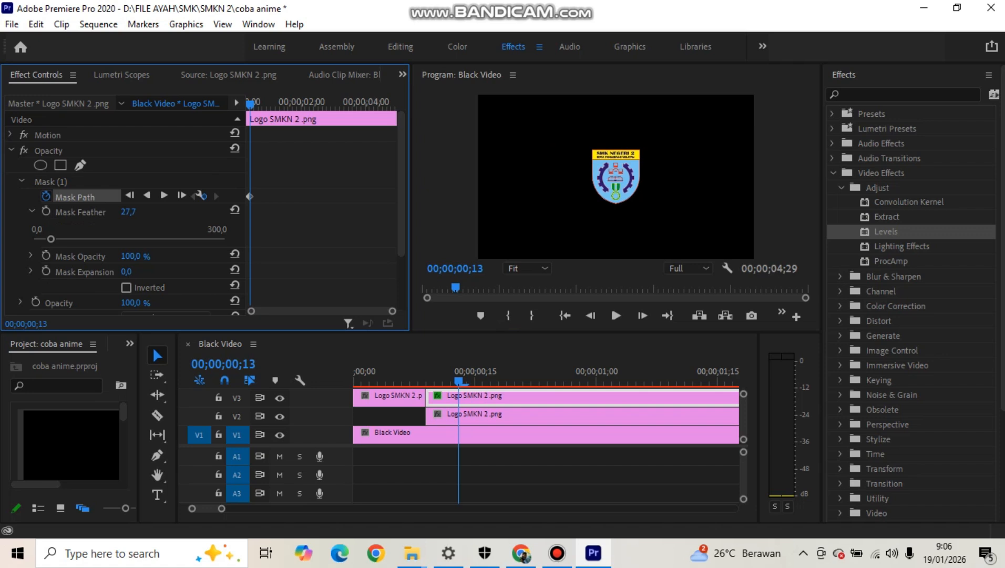
# Step: Keyframe the opacity mask's path at 00;00;00;24 by moving Mask (1) across the logo to just past its right edge
pyautogui.click(51, 182)
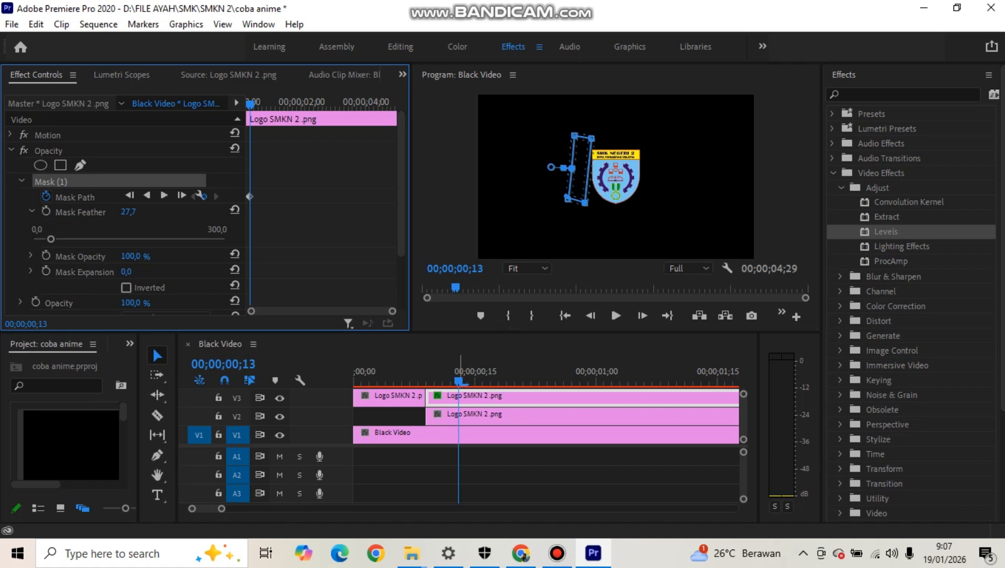
pyautogui.moveTo(459, 377); pyautogui.dragTo(547, 377)
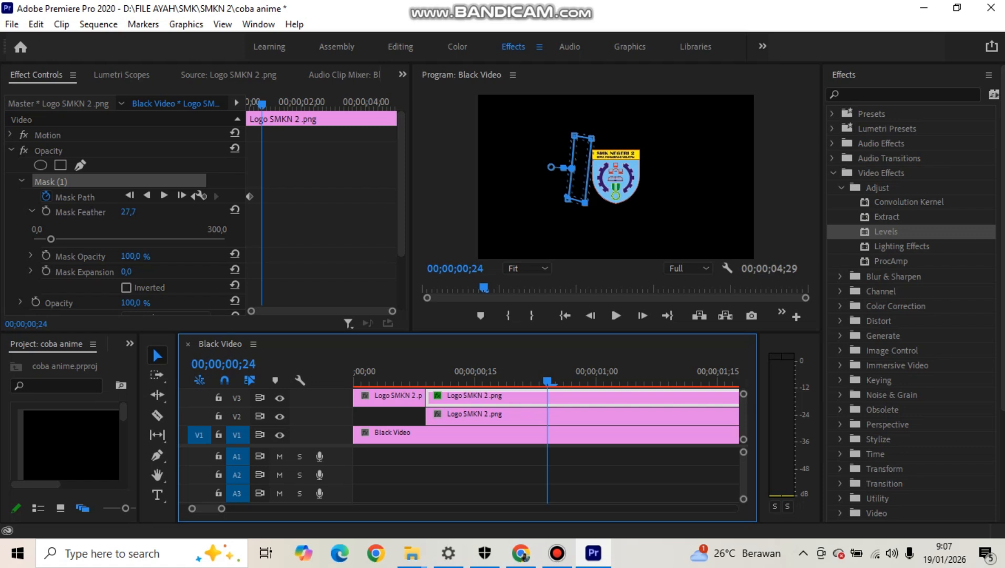
pyautogui.hotkey('shift', '4')
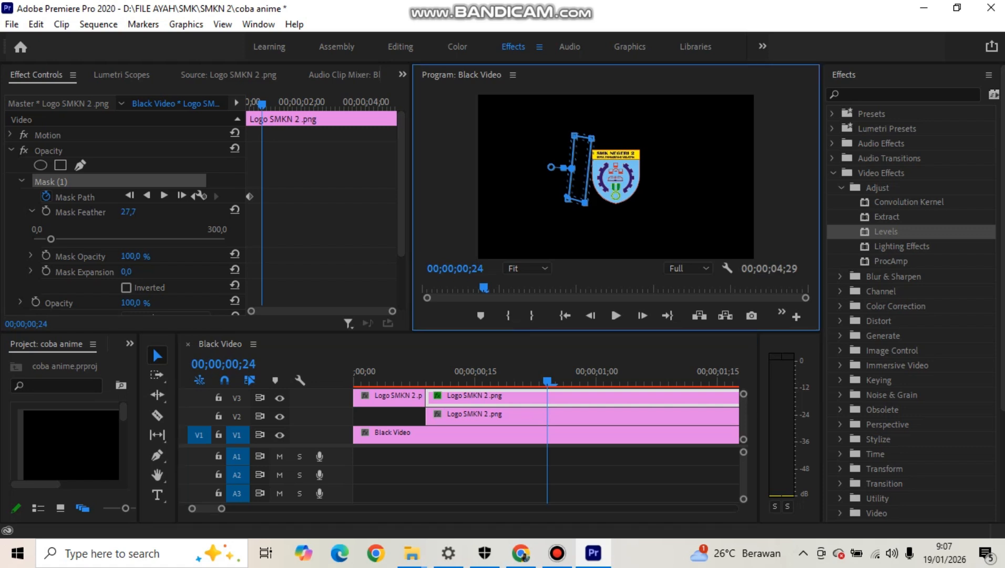
pyautogui.moveTo(580, 169); pyautogui.dragTo(660, 171)
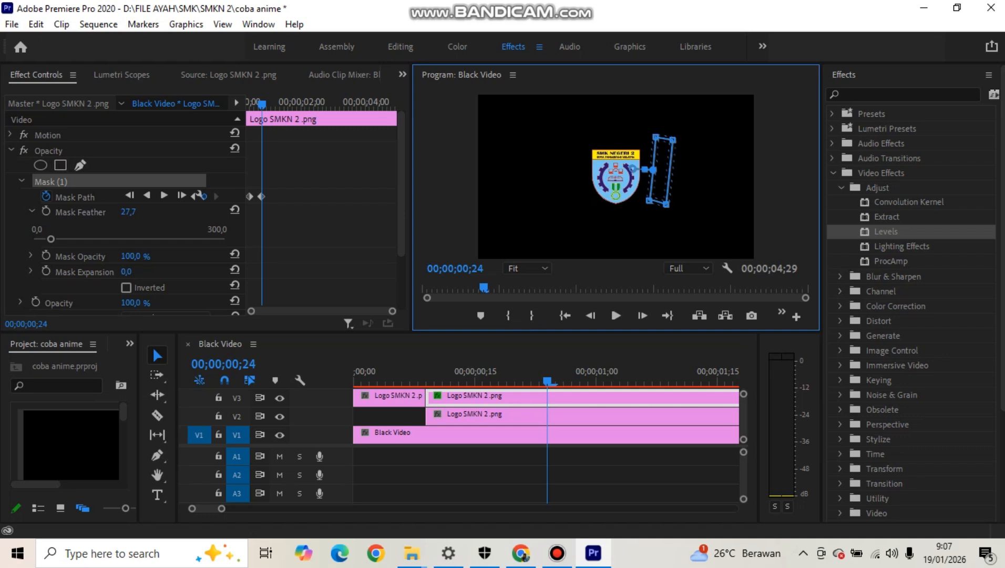
pyautogui.click(10, 150)
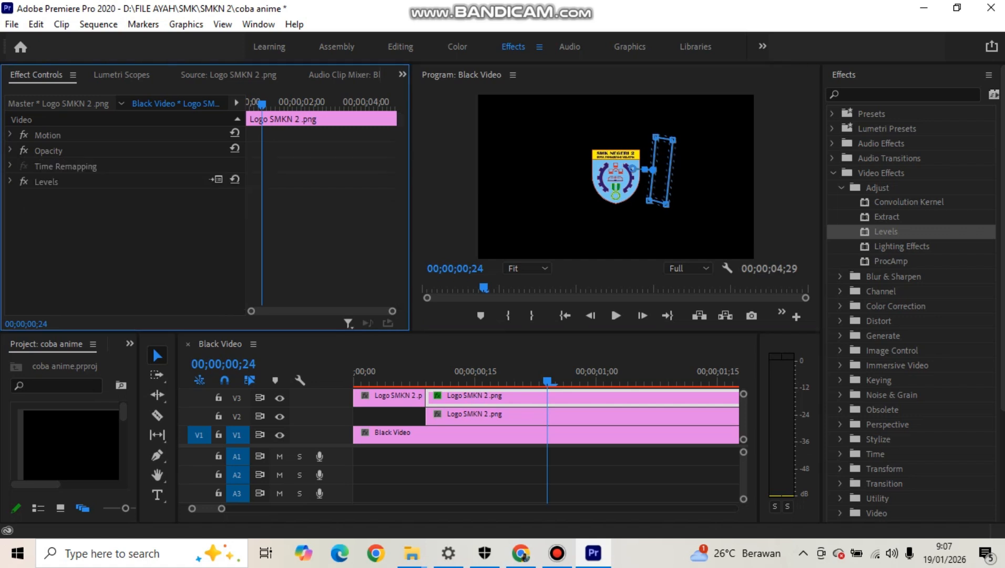
pyautogui.click(49, 150)
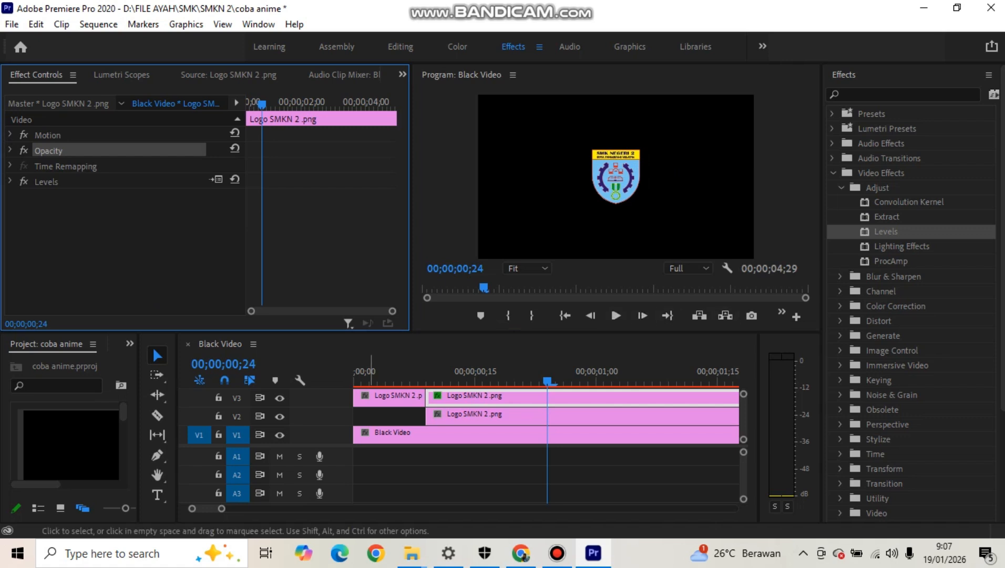
# Step: Apply the Random Wipe video transition to the first Logo SMKN 2 clip on track V3 and play the sequence from its start
pyautogui.click(370, 397)
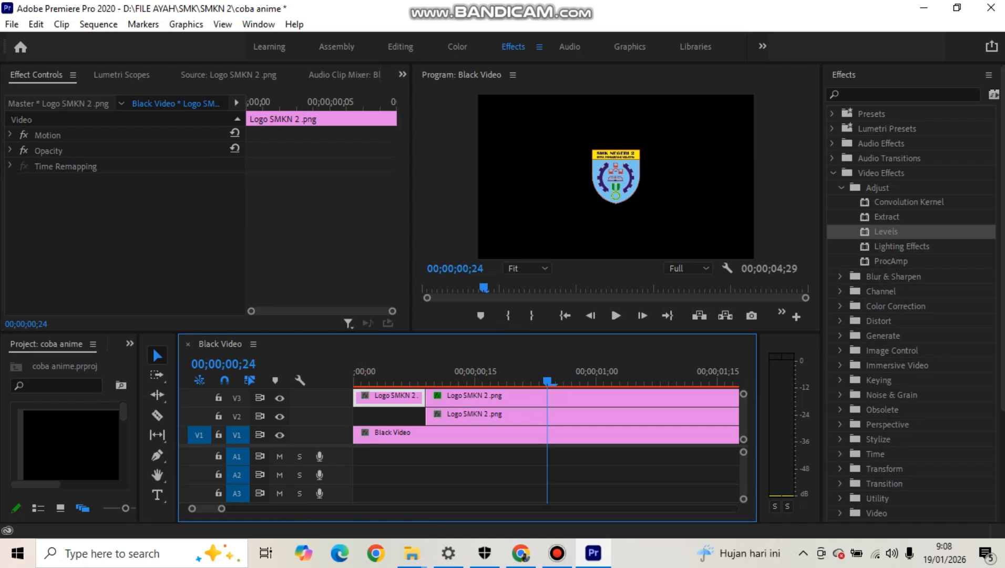
pyautogui.click(841, 187)
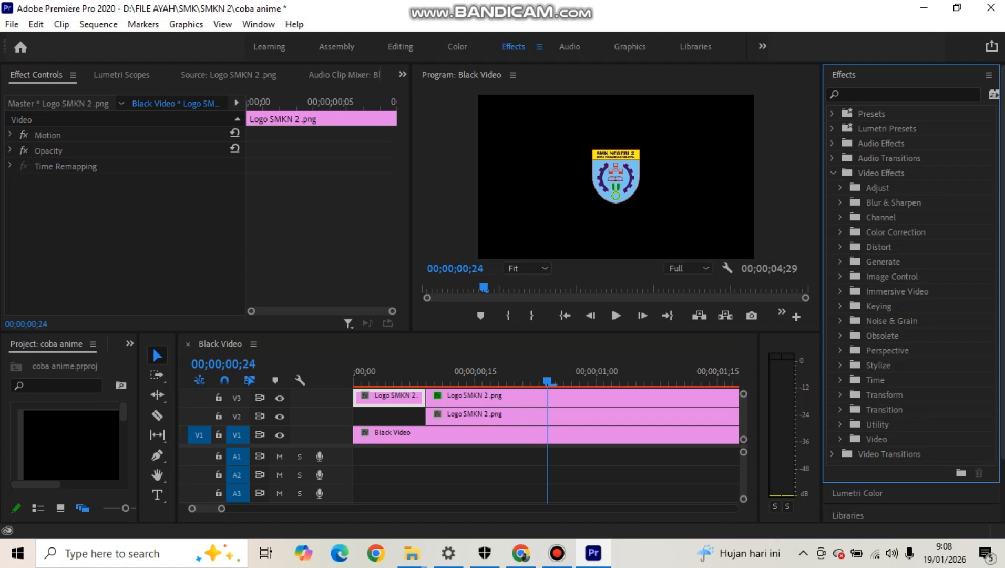
pyautogui.click(833, 172)
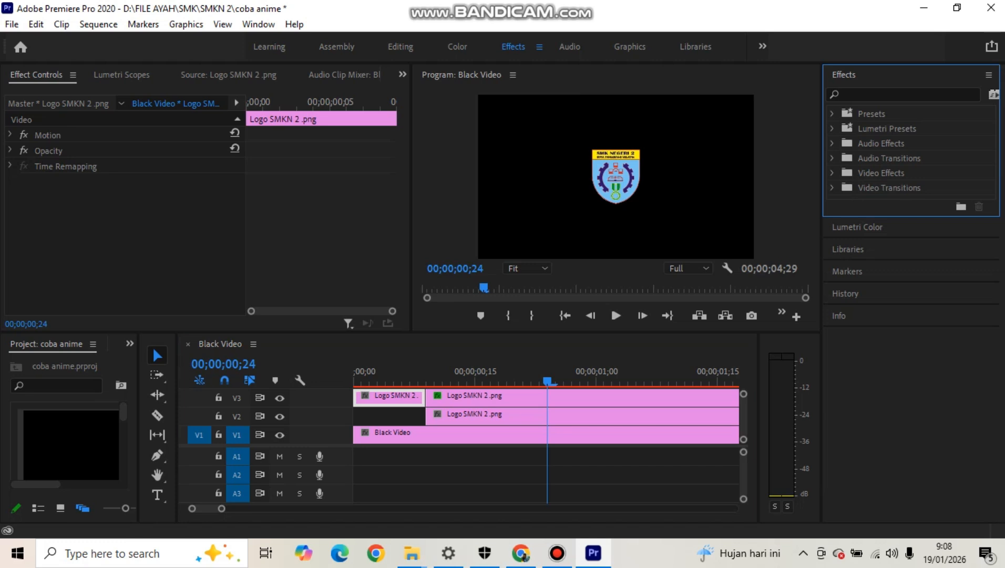
pyautogui.click(832, 187)
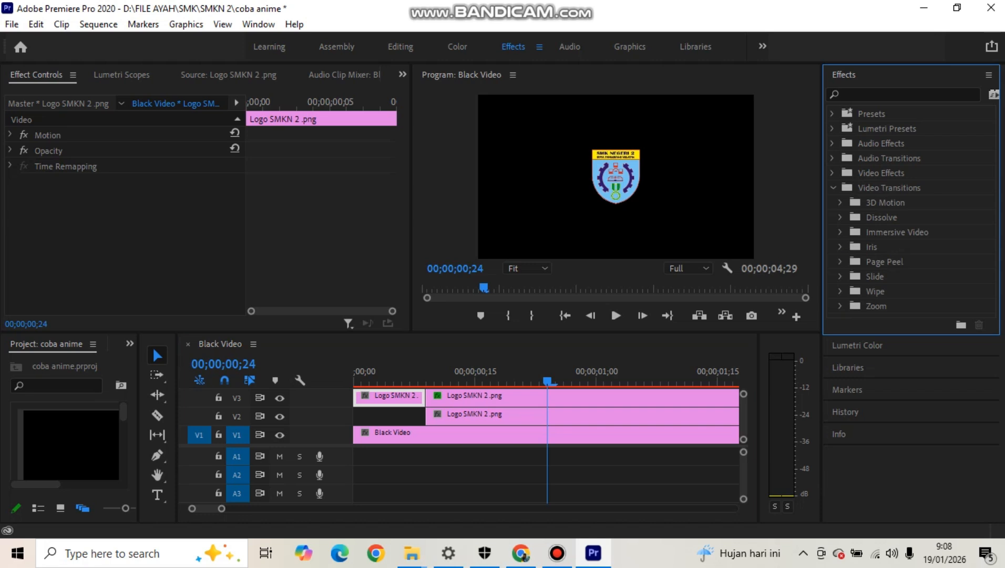
pyautogui.click(840, 276)
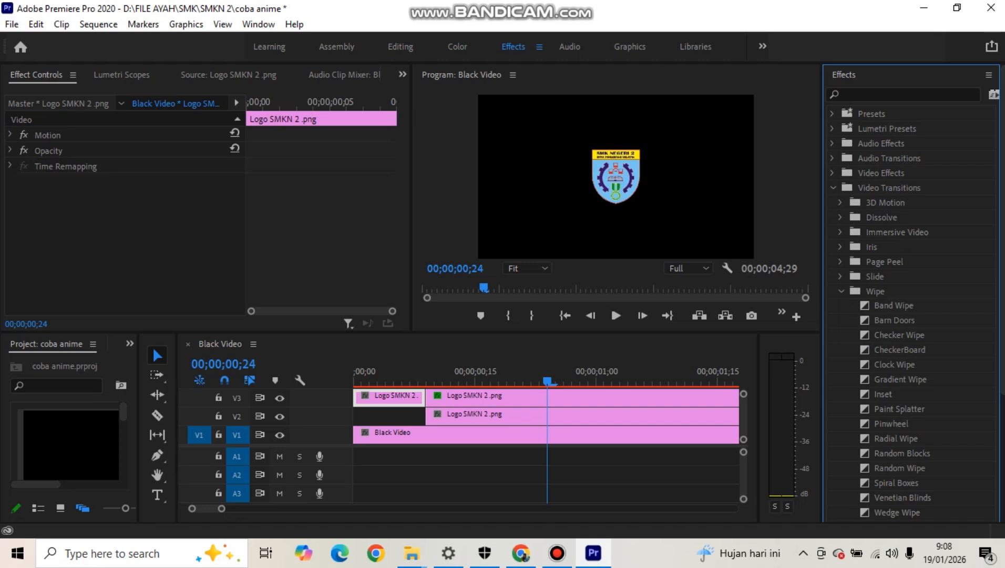
pyautogui.click(899, 467)
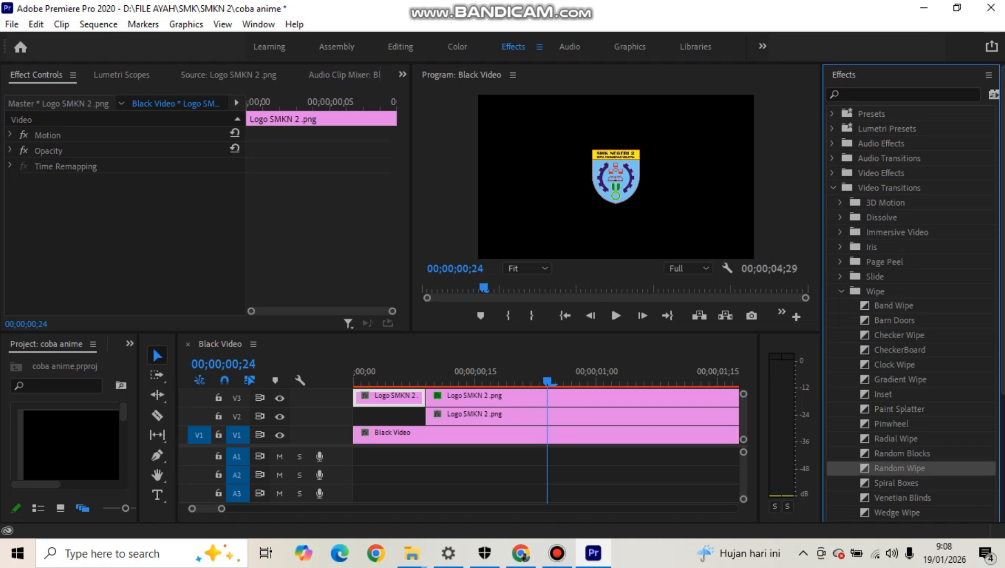
pyautogui.moveTo(898, 468); pyautogui.dragTo(361, 396)
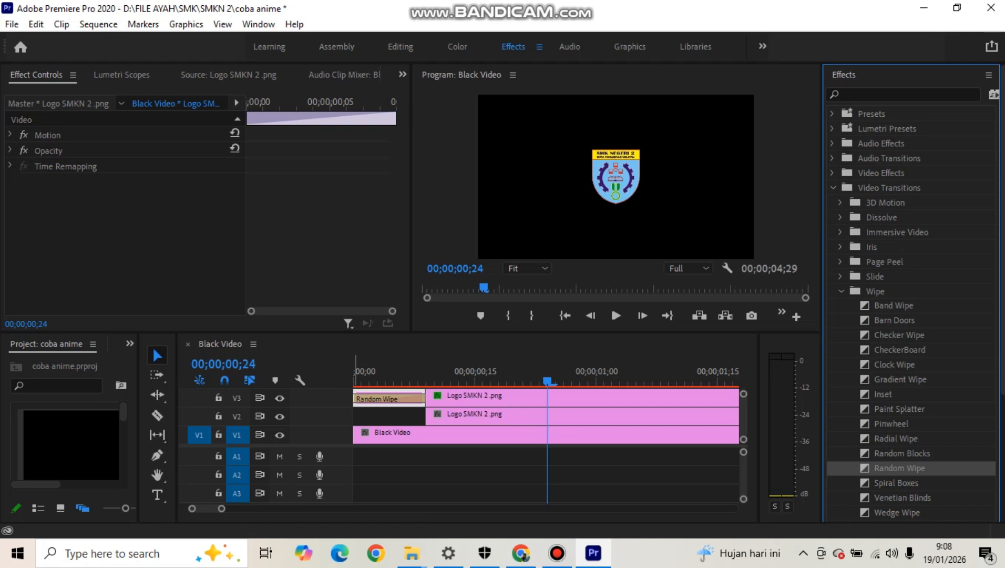
pyautogui.click(355, 377)
pyautogui.press('space')
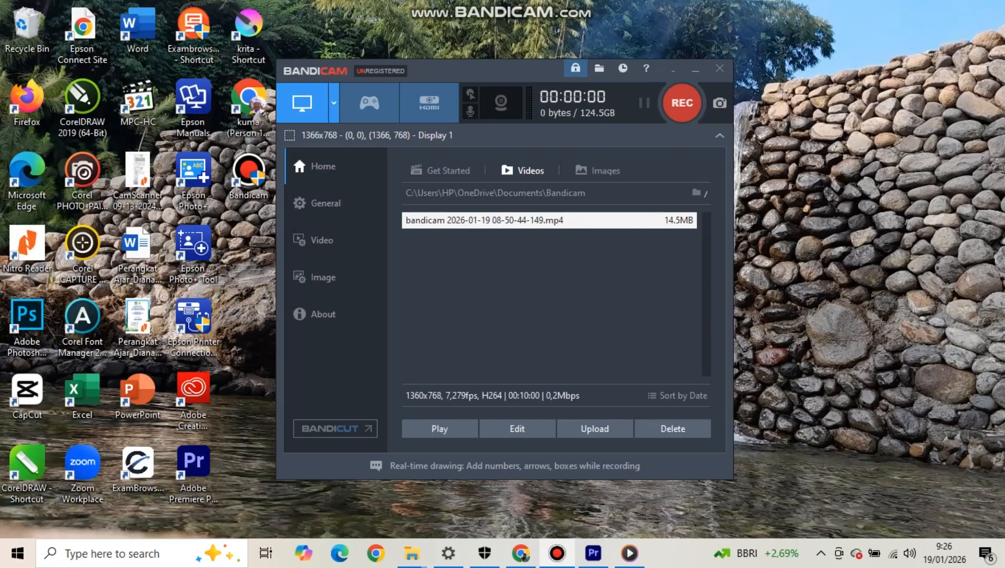
# Step: Minimize the Bandicam window and switch to Adobe Premiere Pro to play the Black Video sequence
pyautogui.press('F12')
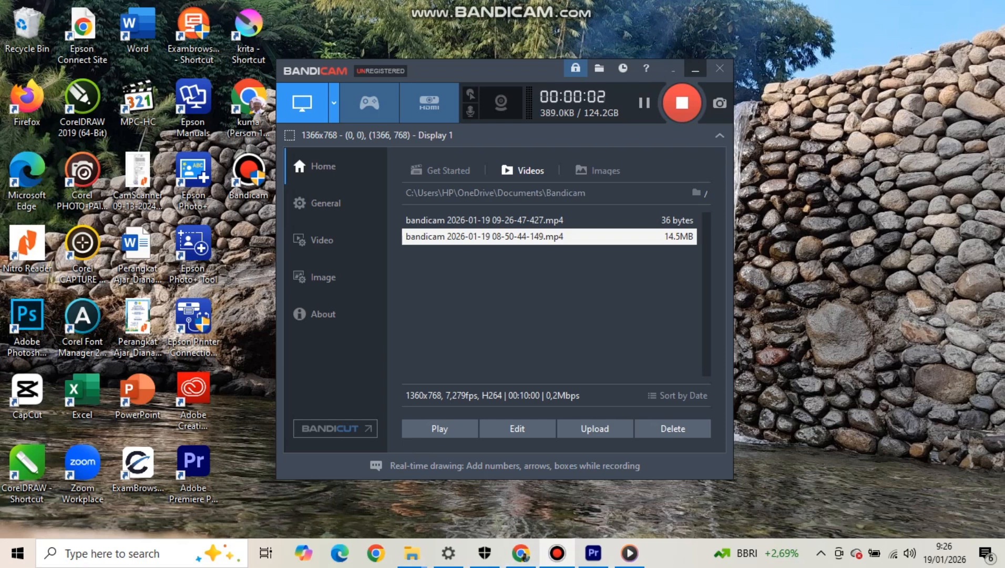
pyautogui.click(695, 69)
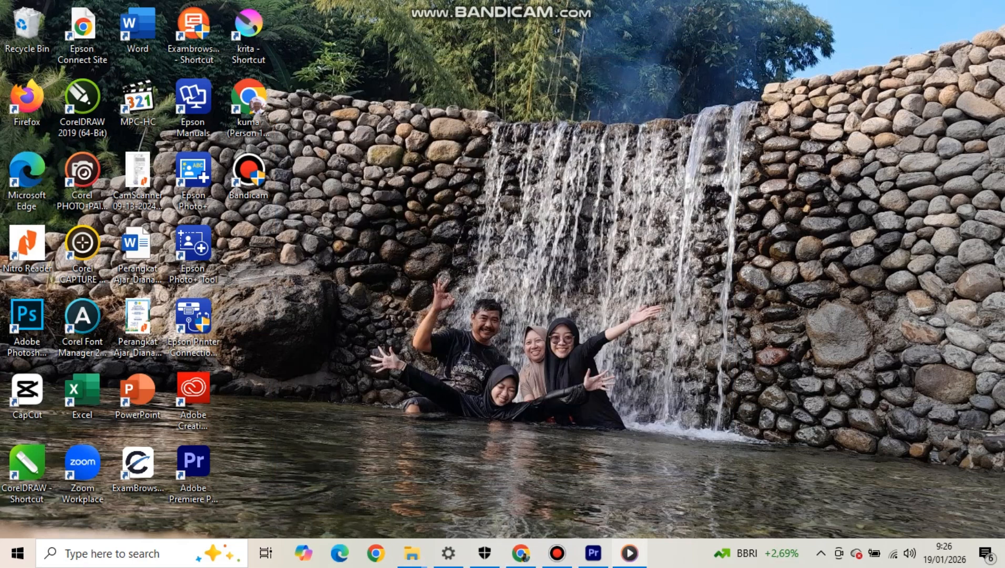
pyautogui.click(593, 552)
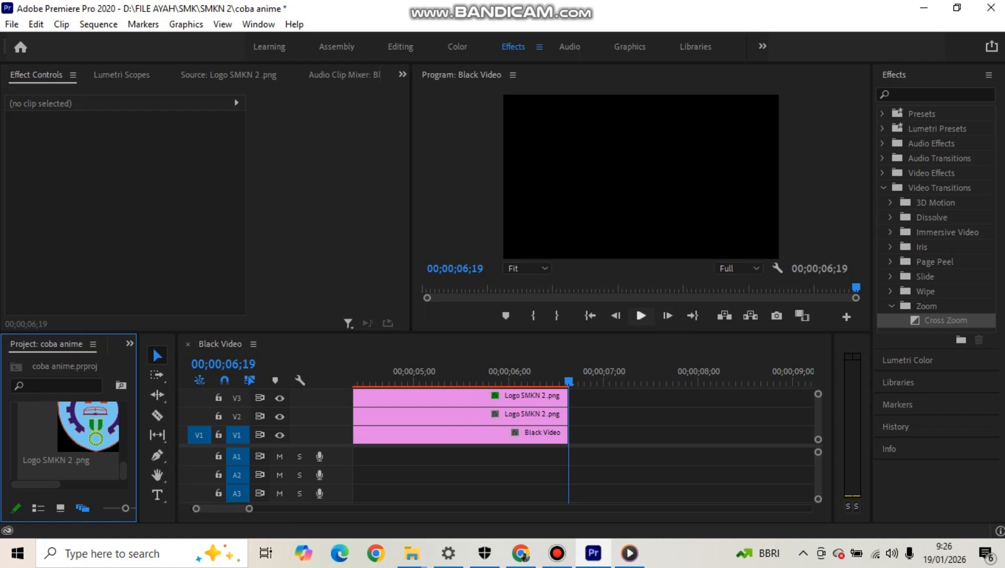
pyautogui.click(640, 316)
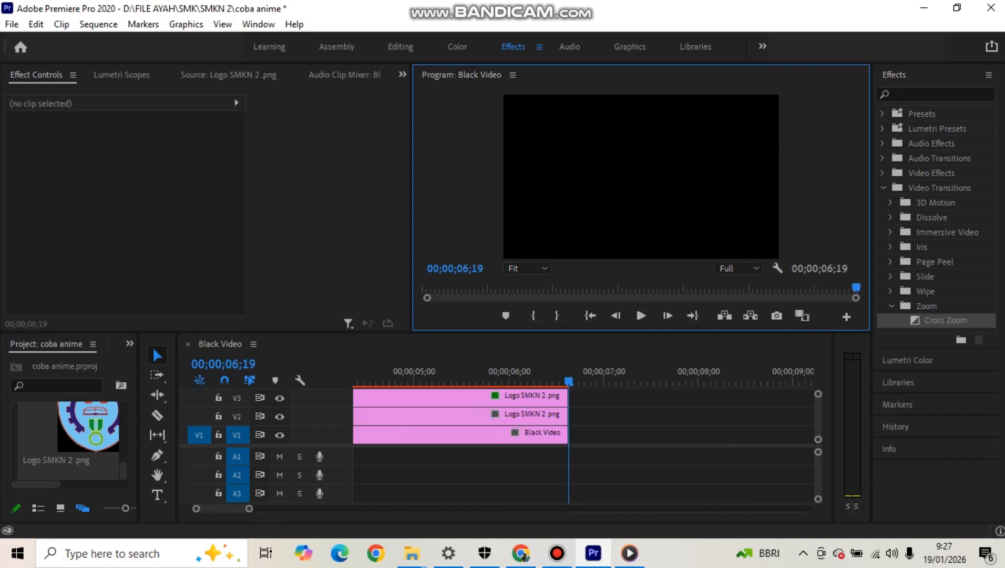
# Step: Open the media export settings for the Black Video sequence and choose the High Quality 1080p HD preset
pyautogui.press('alt')
pyautogui.press('Return')
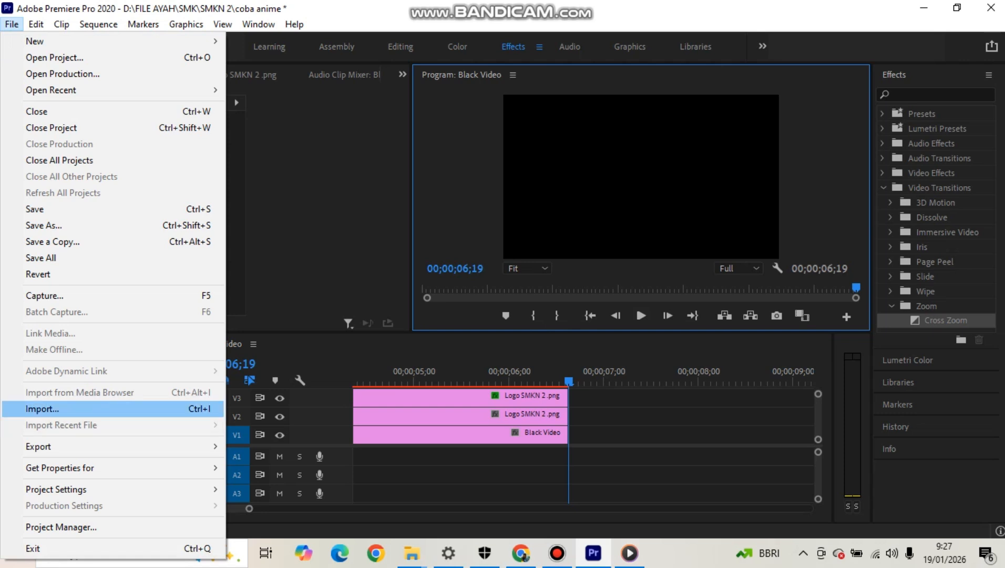
pyautogui.moveTo(113, 446)
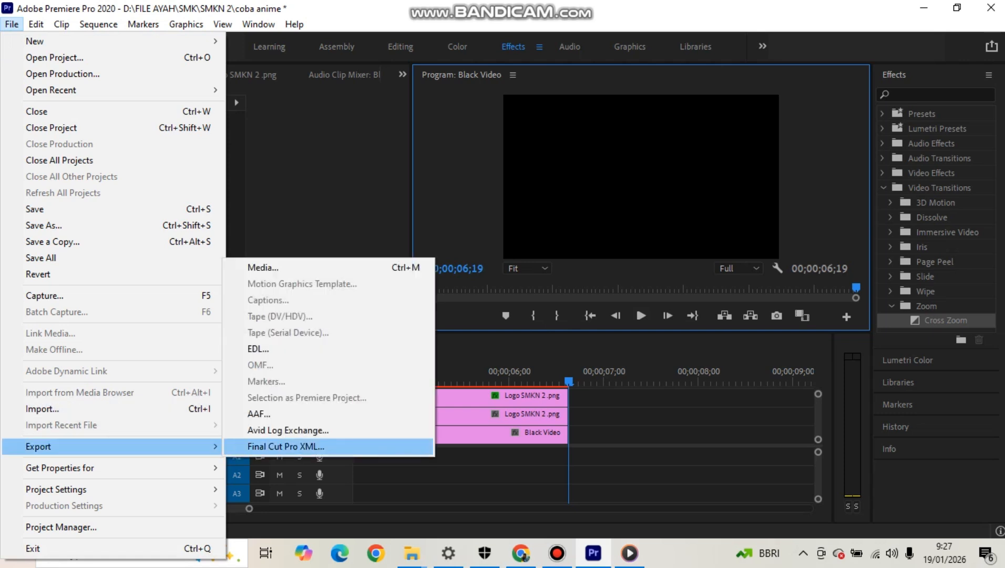
pyautogui.click(262, 267)
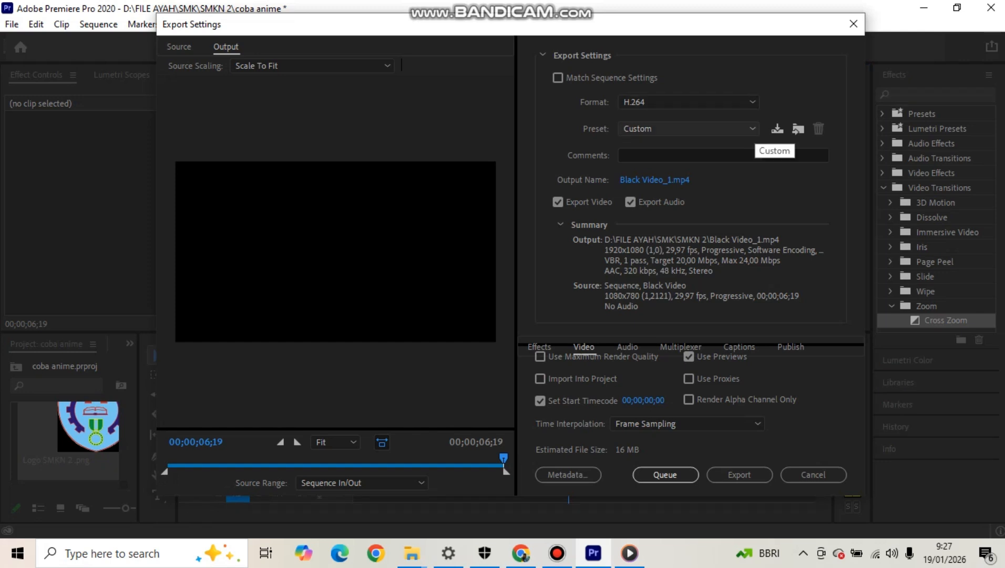
pyautogui.click(752, 129)
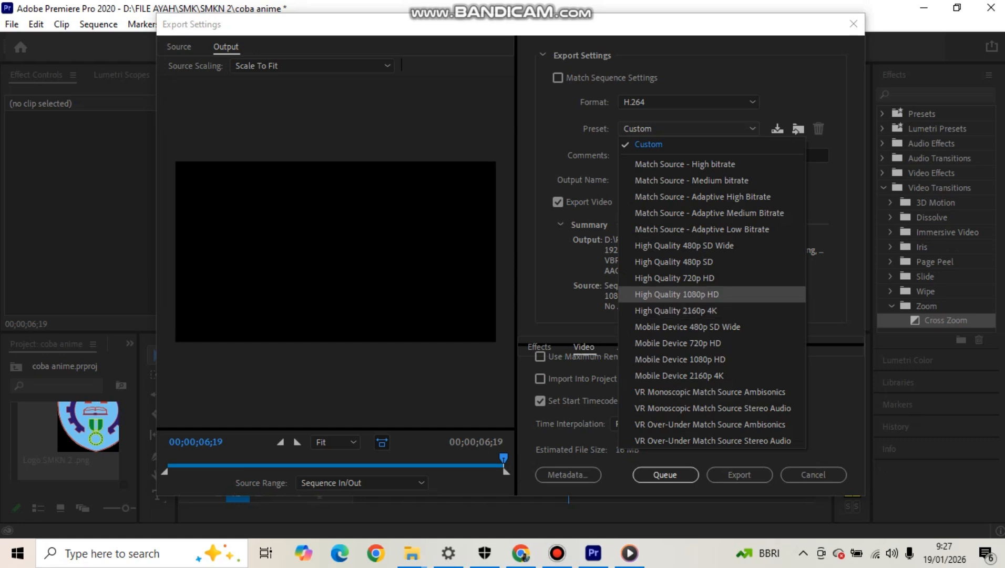
pyautogui.click(676, 294)
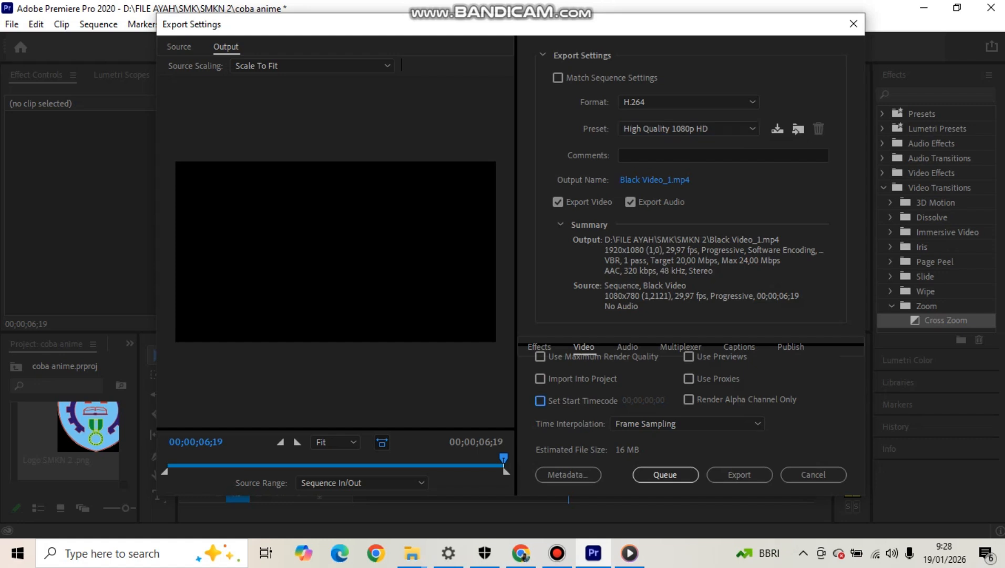
# Step: Enable Set Start Timecode and Use Previews, and export the sequence as Black Video_1.mp4
pyautogui.click(539, 400)
pyautogui.click(688, 356)
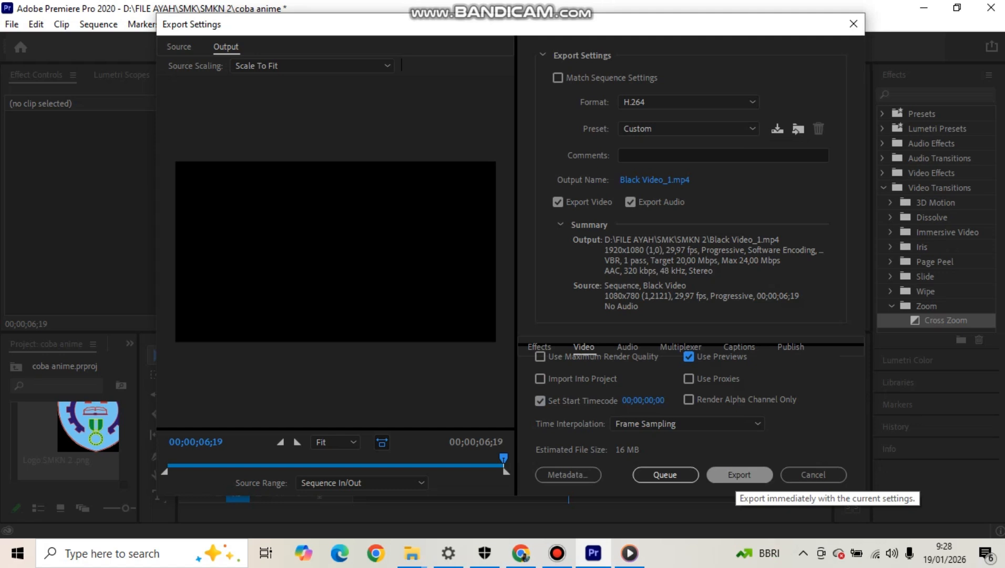
pyautogui.click(738, 474)
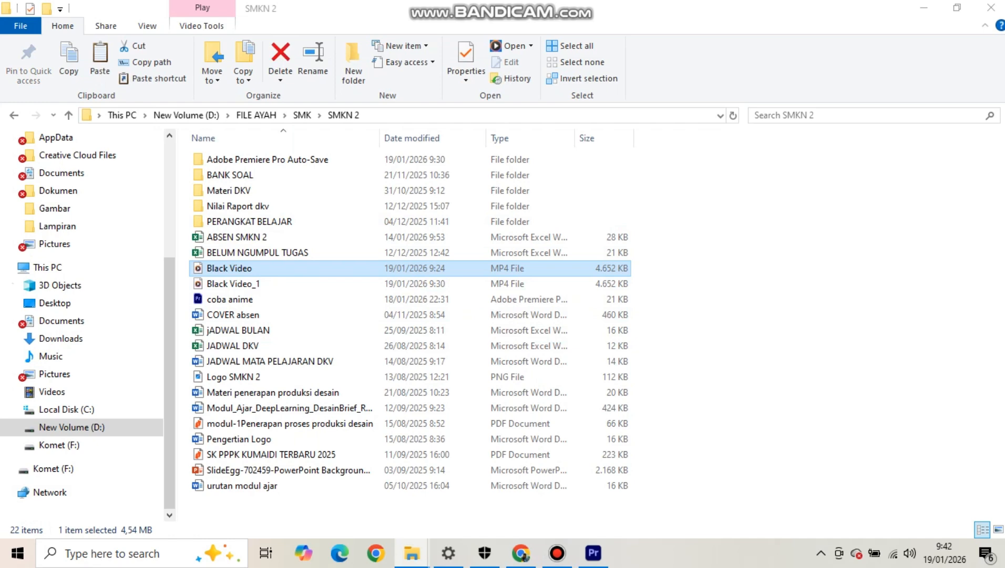
# Step: Open the Black Video MP4 file from the SMKN 2 folder in the media player
pyautogui.press('Return')
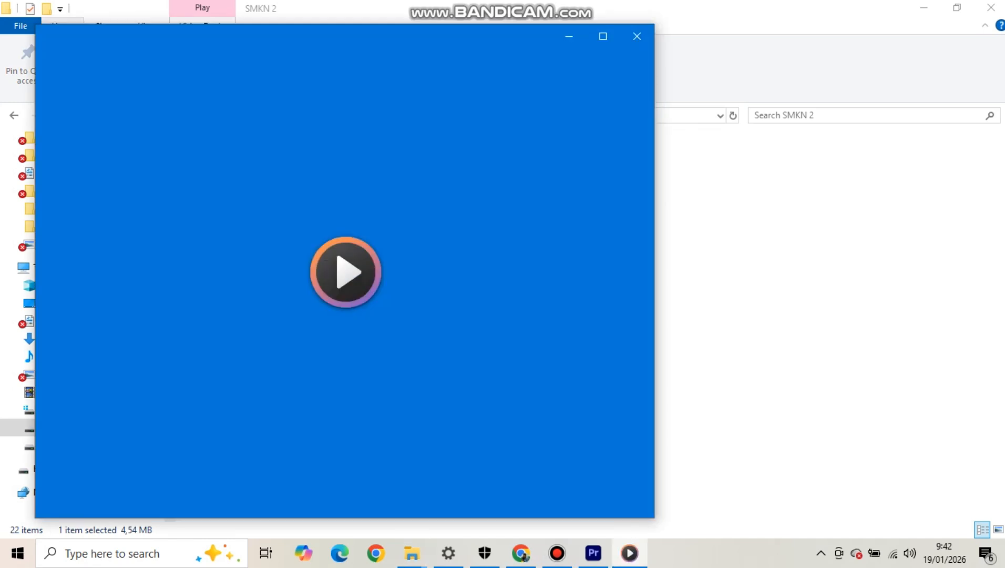